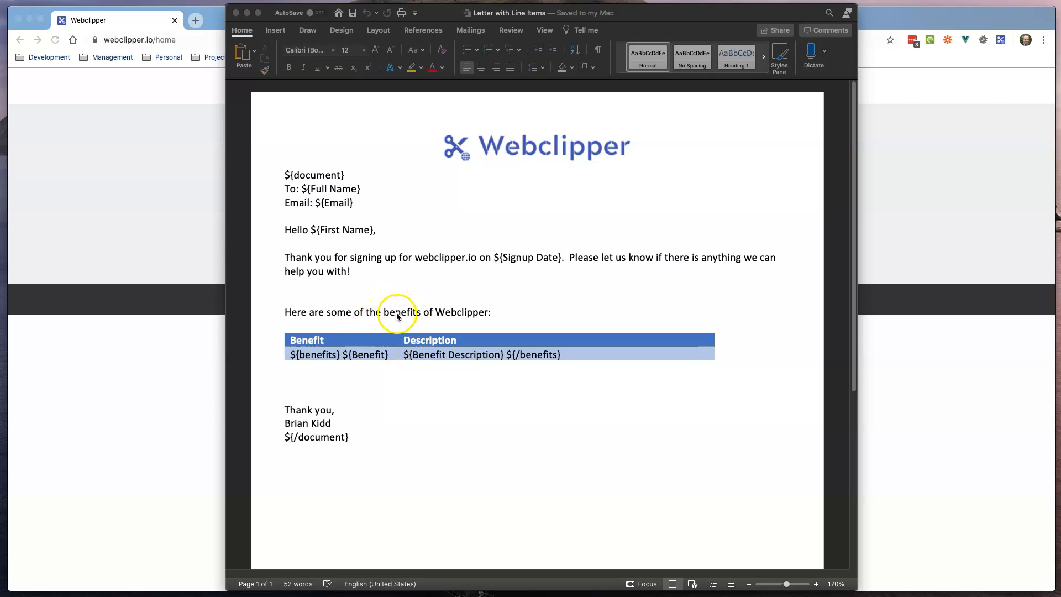
Step: In Word, inspect the letter's ${document} markers and its Full Name, First Name and Signup Date fields
left_click(285, 177)
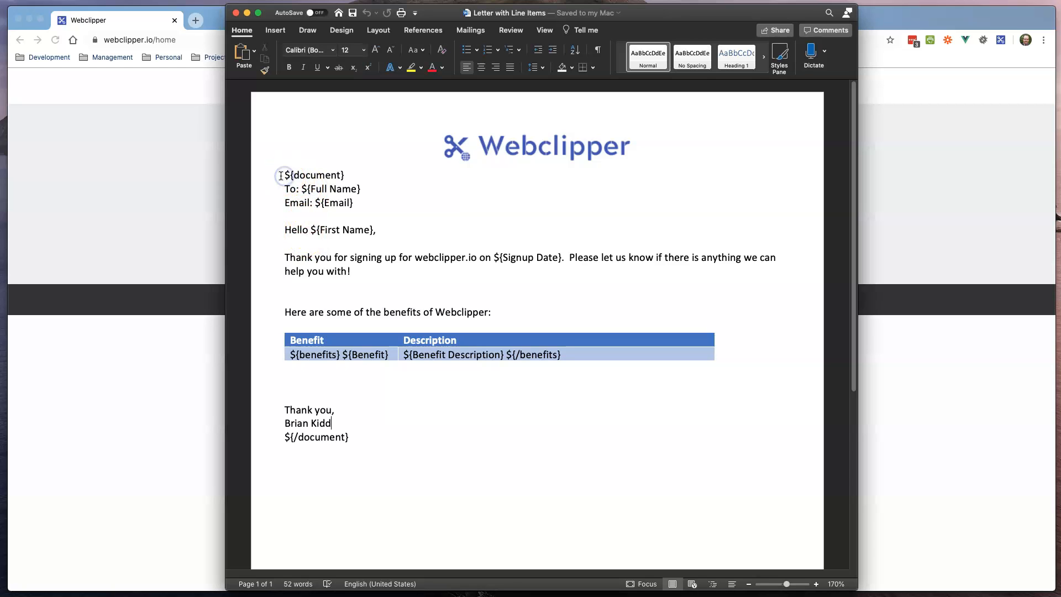
left_click_drag(283, 175, 331, 175)
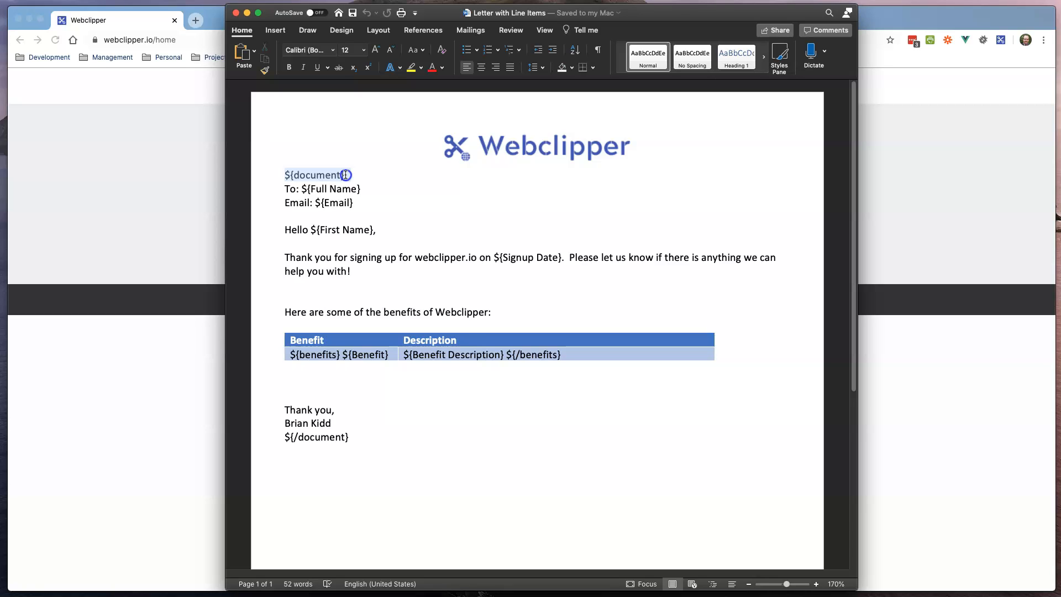
left_click_drag(345, 175, 348, 175)
left_click(355, 176)
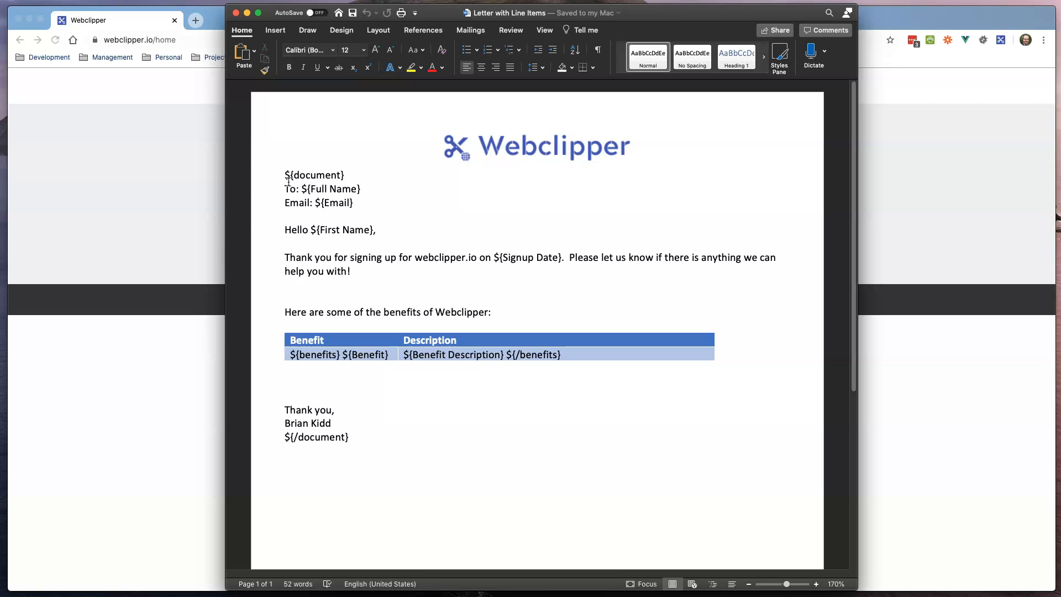
left_click(365, 437)
left_click_drag(356, 437, 280, 436)
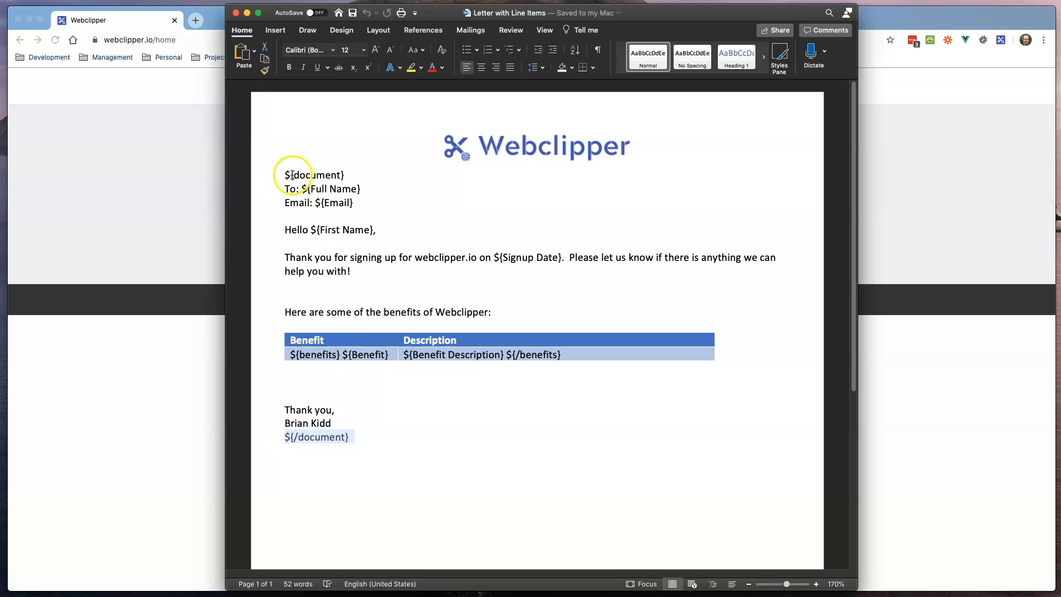
left_click(299, 439)
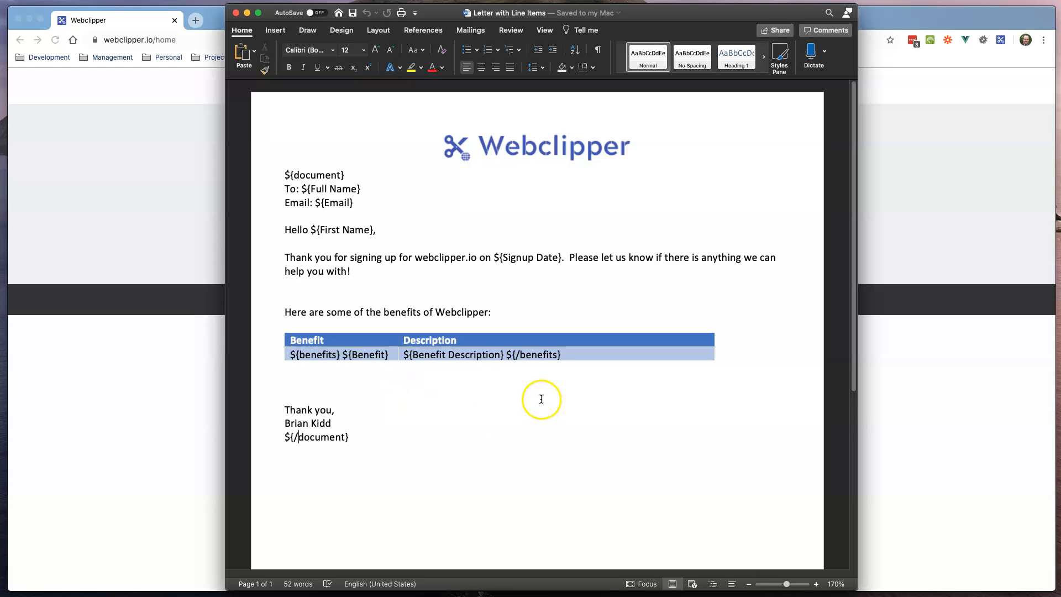
left_click(299, 189)
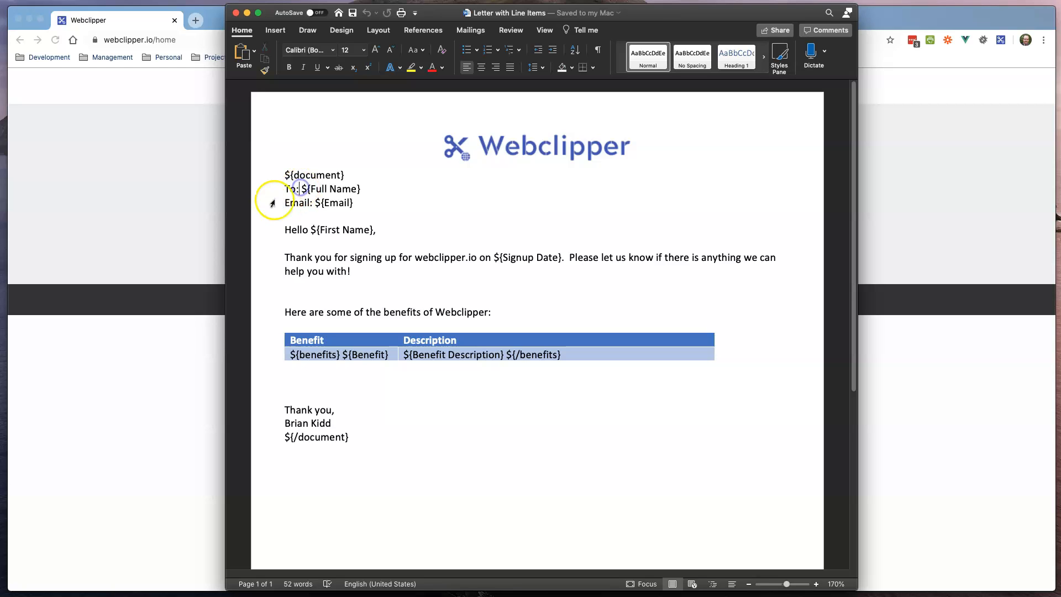
left_click(302, 190)
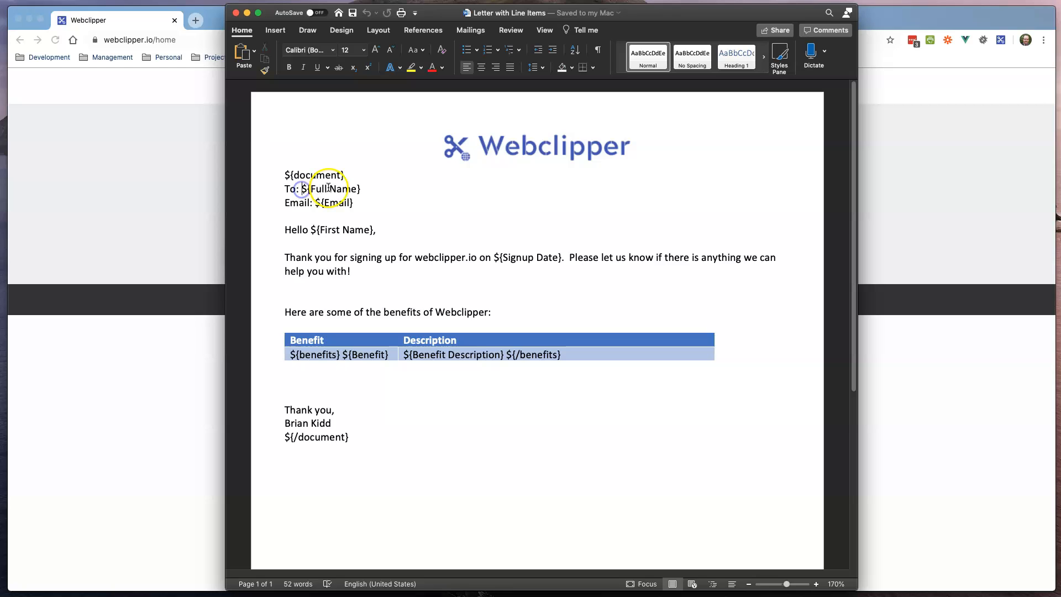
left_click_drag(319, 229, 370, 231)
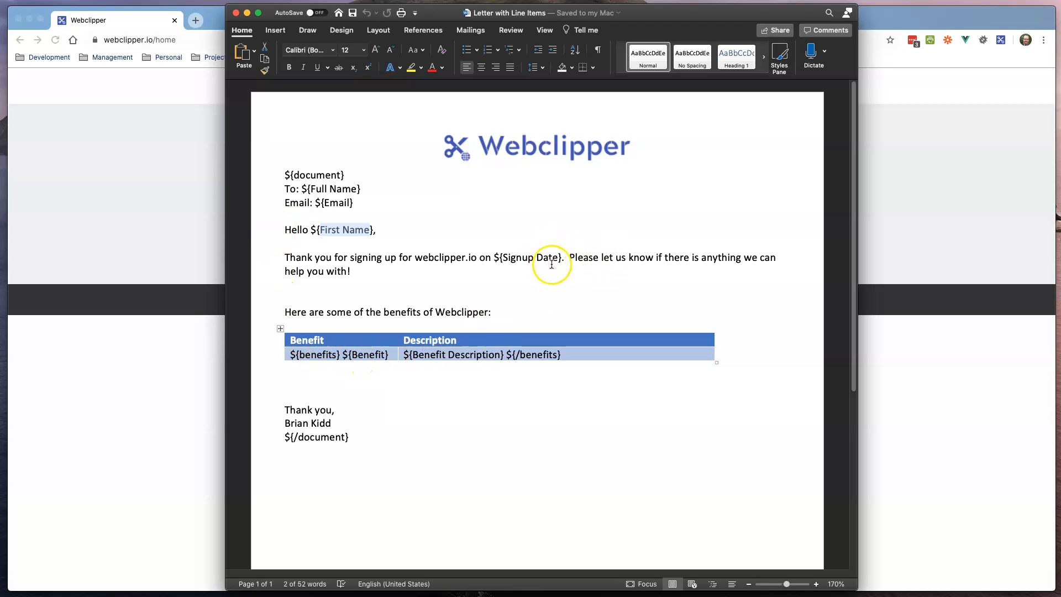
left_click_drag(557, 257, 501, 258)
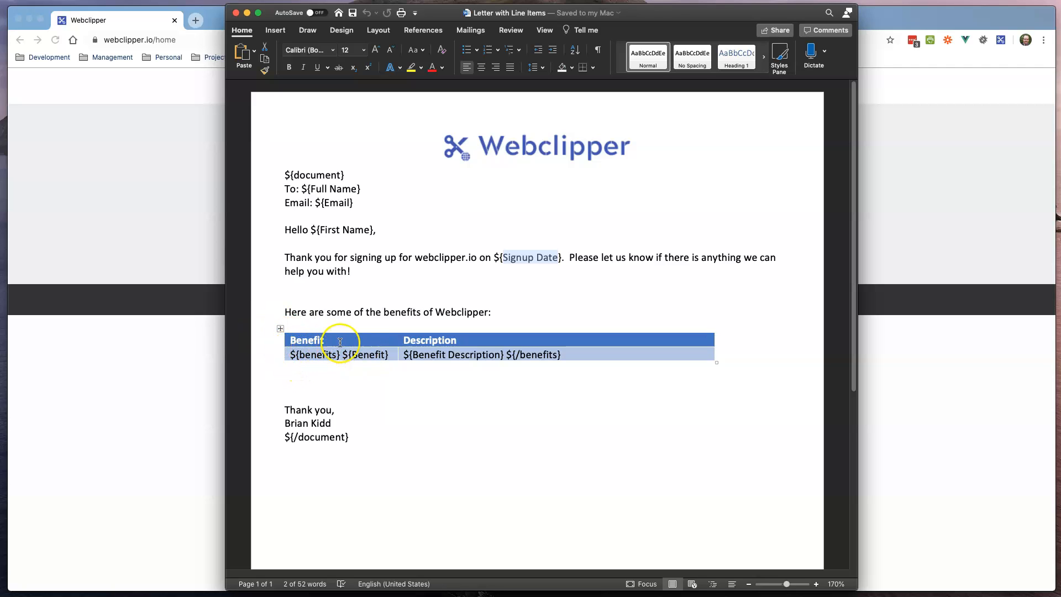
Step: Examine the benefits table's ${benefits}, ${Benefit} and ${/benefits} markers in the letter
left_click(341, 339)
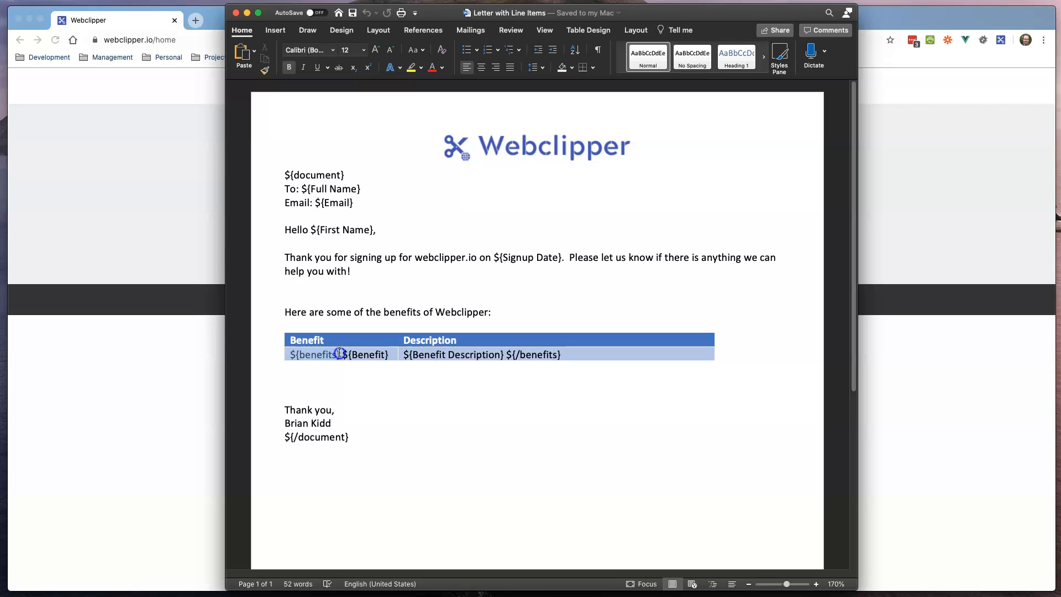
left_click(311, 355)
double_click(311, 355)
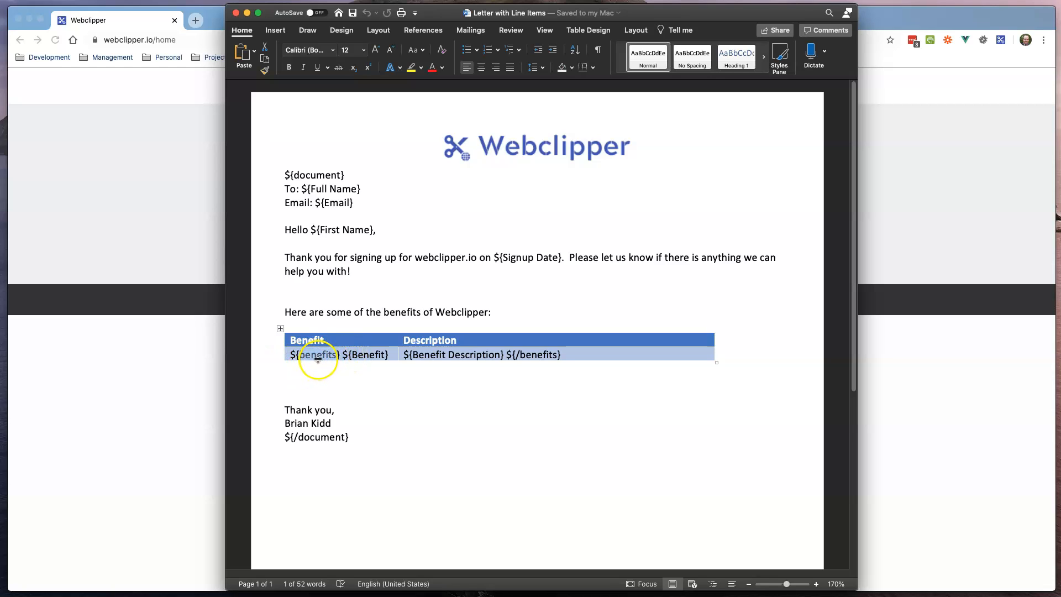
left_click(289, 355)
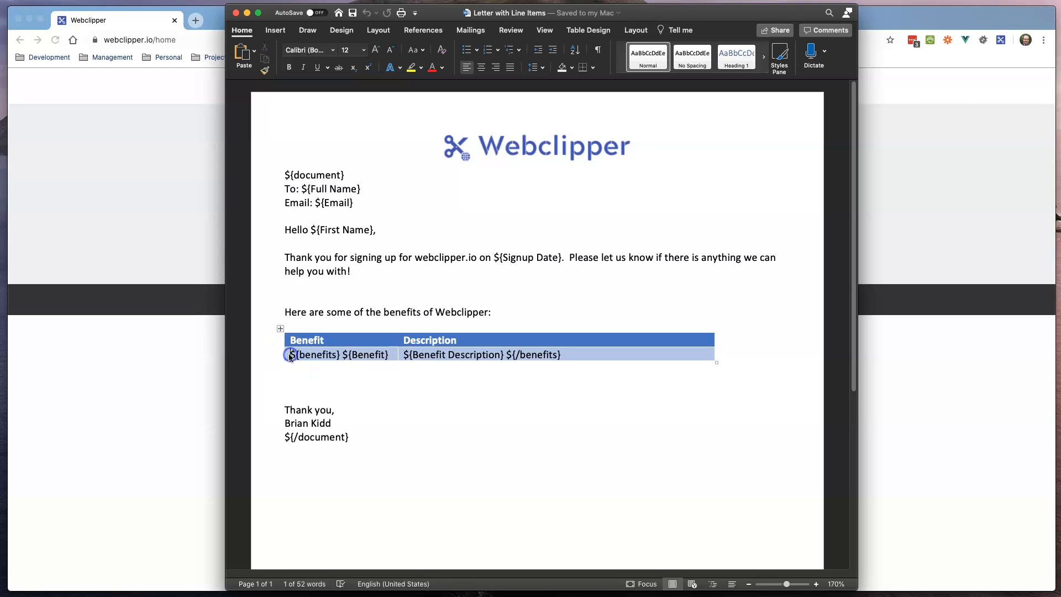
left_click_drag(289, 355, 535, 356)
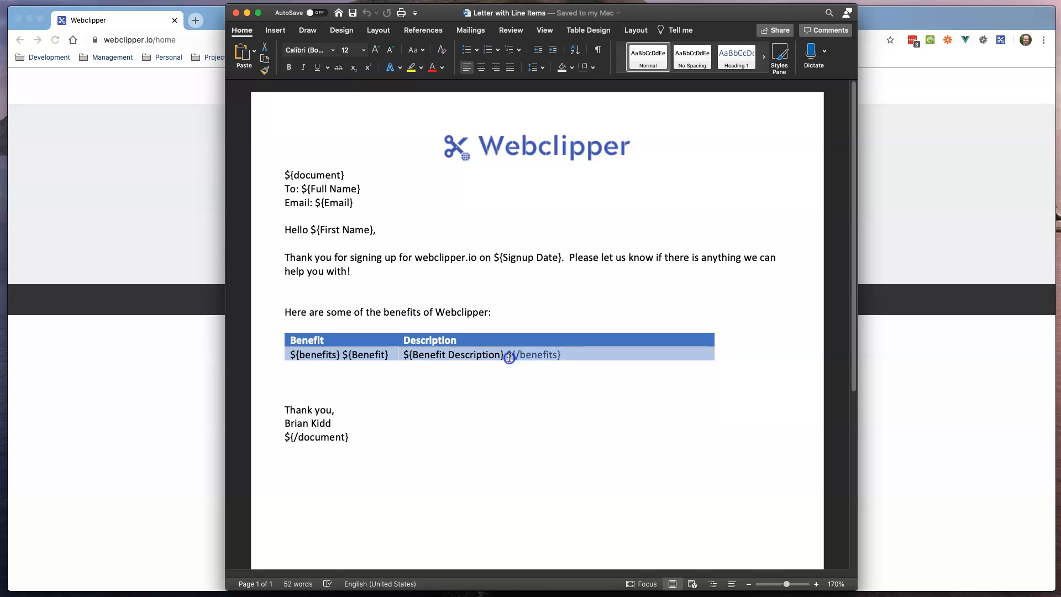
left_click(518, 355)
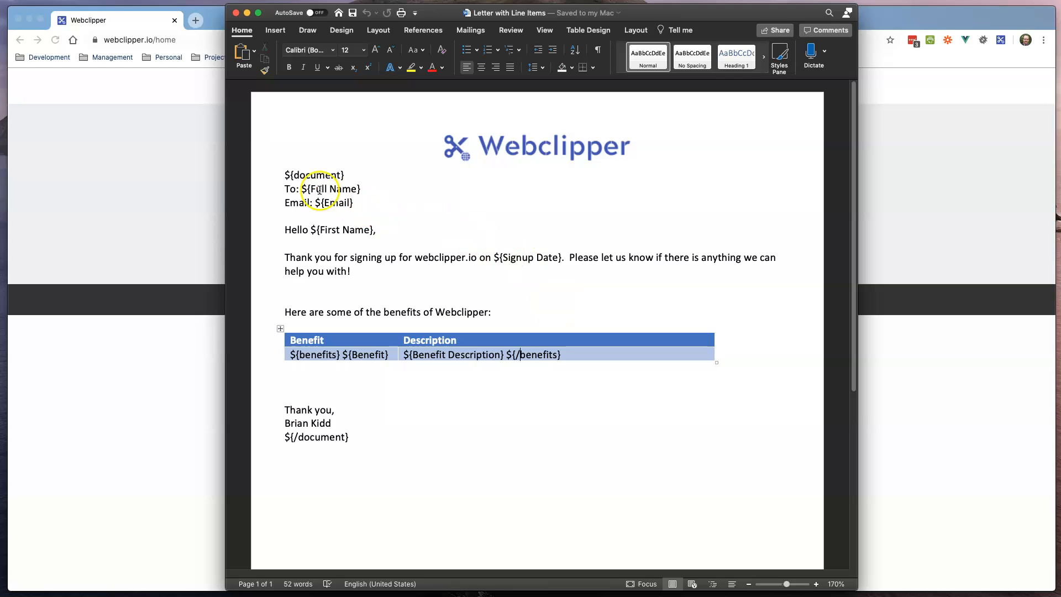
left_click(284, 176)
left_click_drag(284, 176, 343, 176)
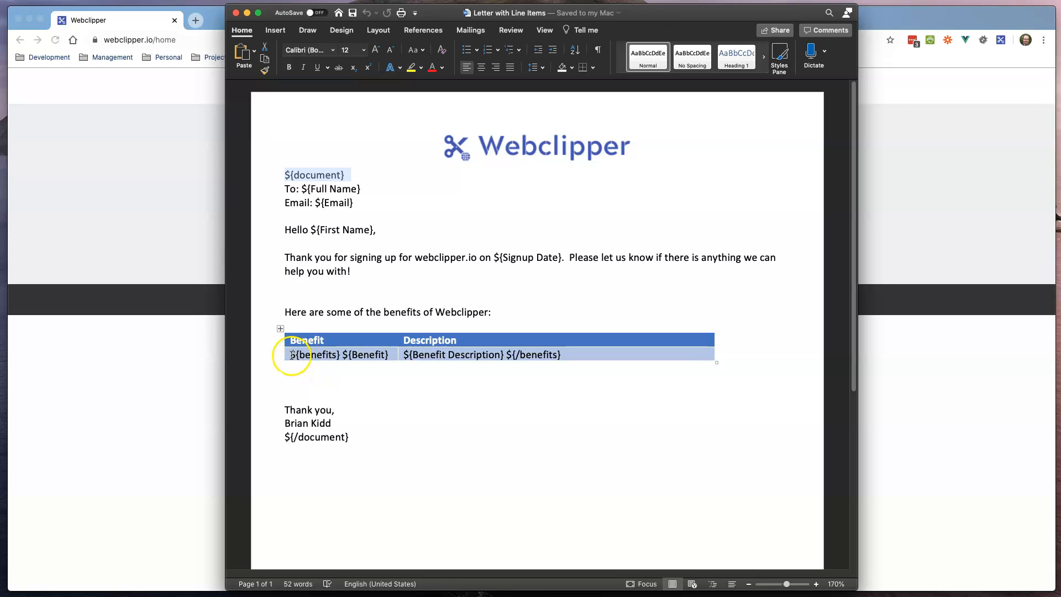
double_click(364, 357)
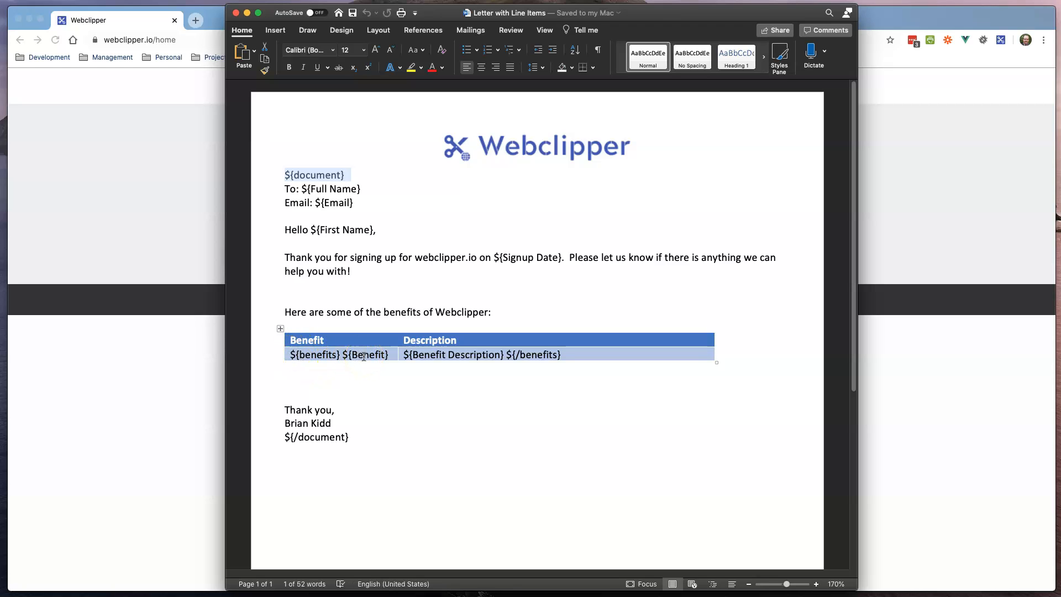
left_click(367, 267)
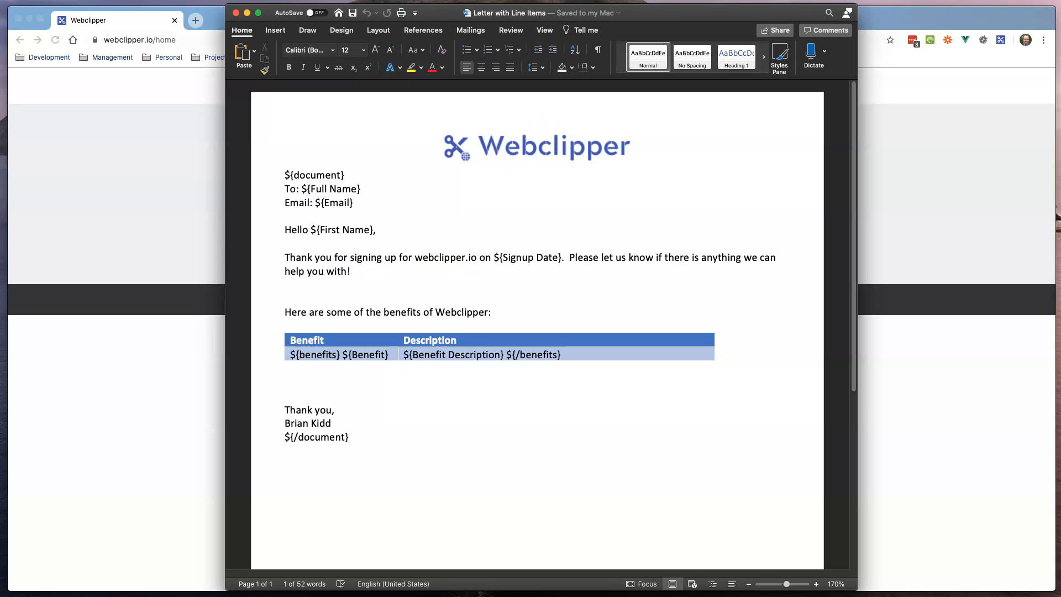
Step: Start a new Webclipper template and upload Letter with Line Items.docx
left_click(167, 142)
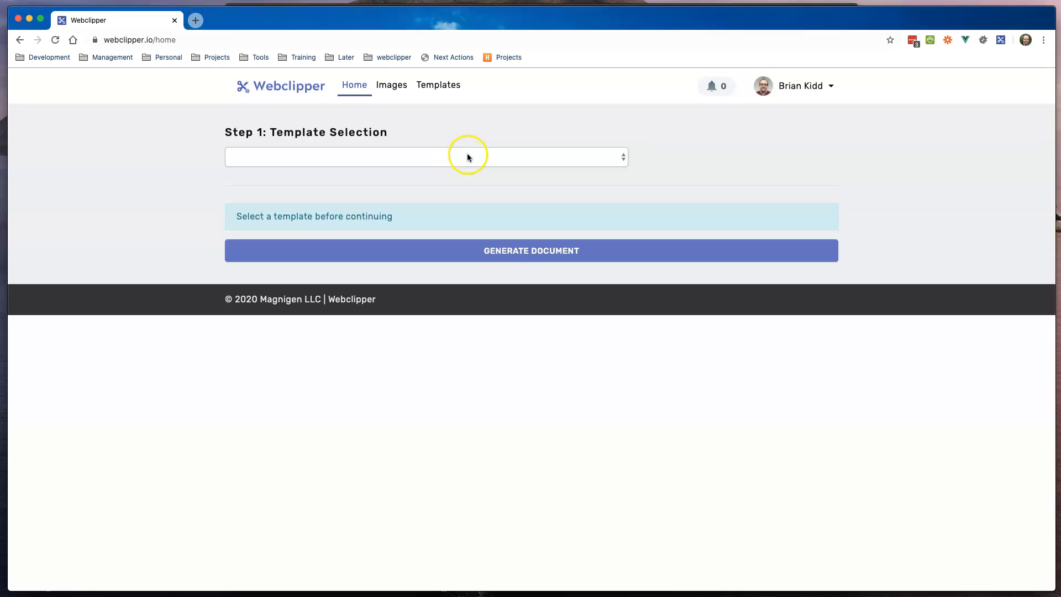
left_click(432, 88)
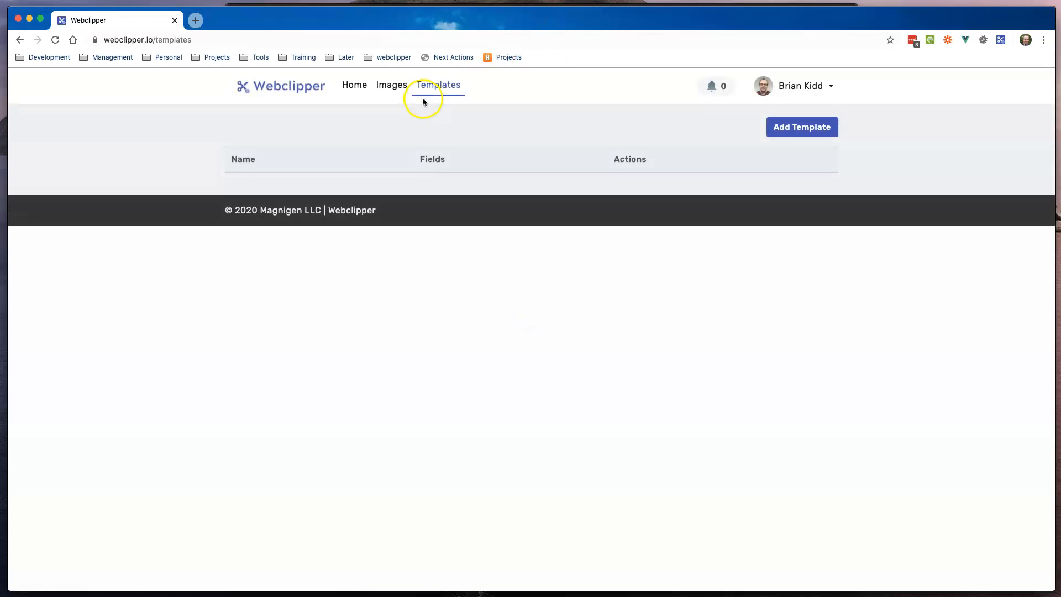
left_click(799, 133)
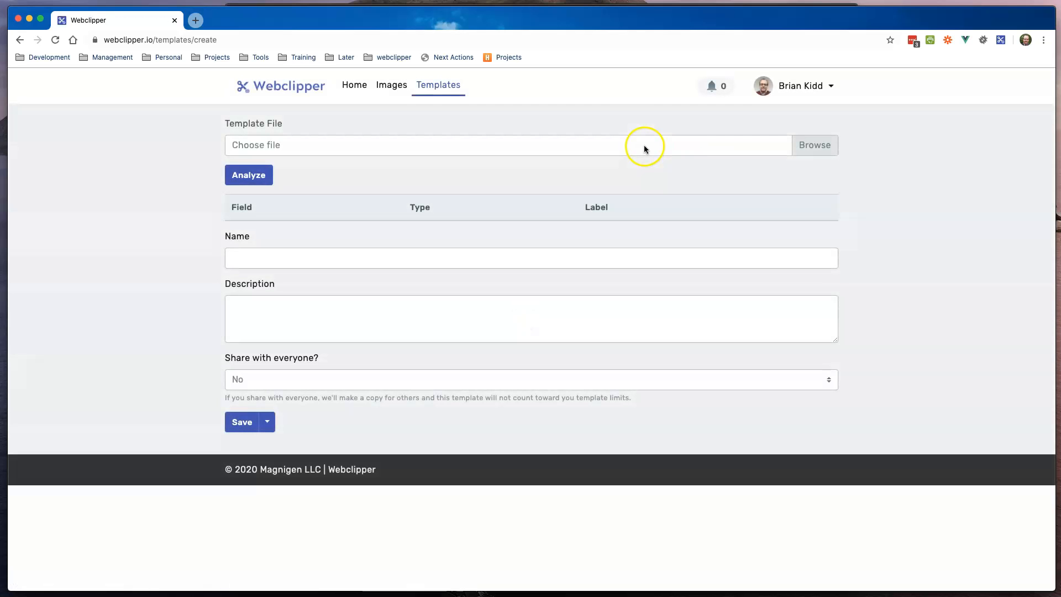
left_click(436, 148)
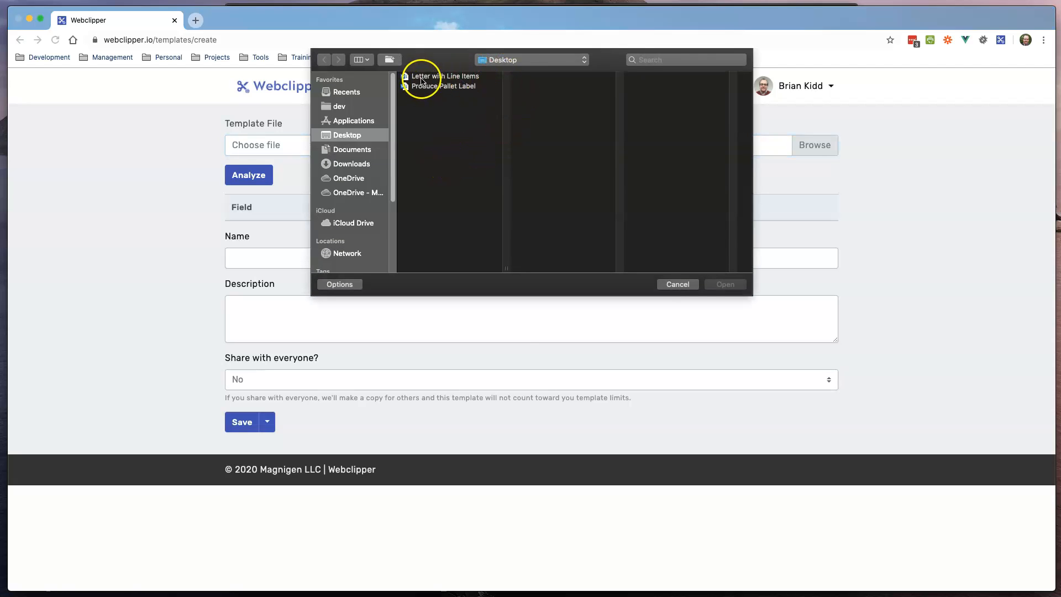
double_click(422, 77)
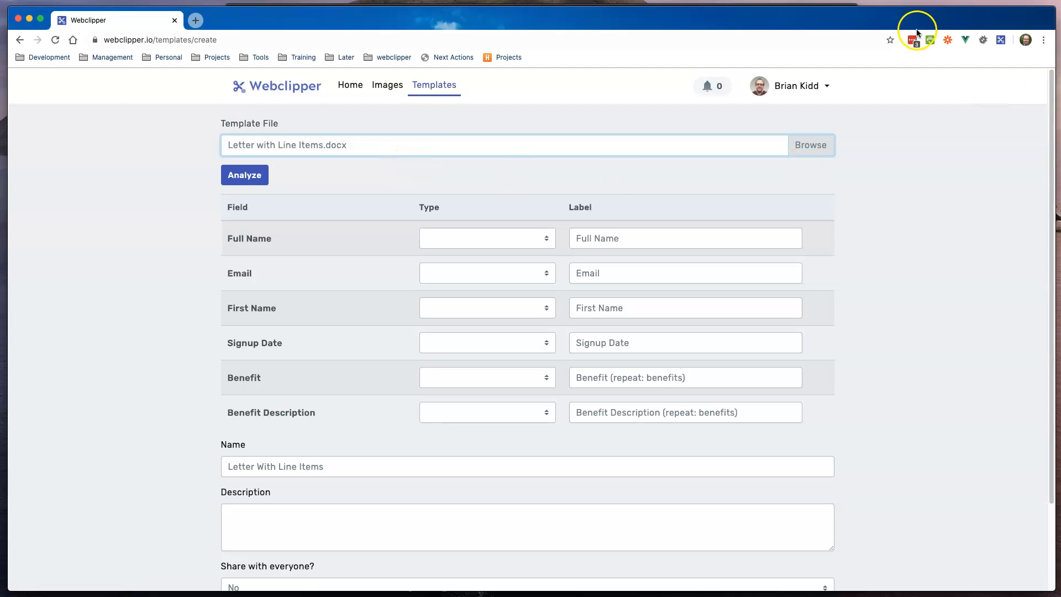
Step: Slide the Word letter aside to compare its fields with the form, then put it away
key("super+Tab")
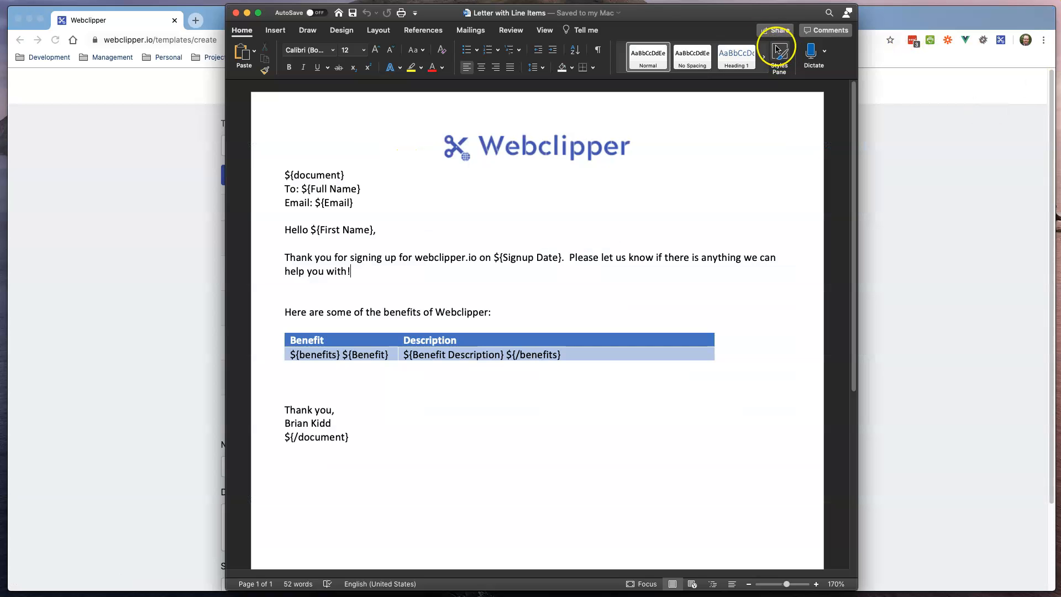
left_click_drag(268, 13, 609, 12)
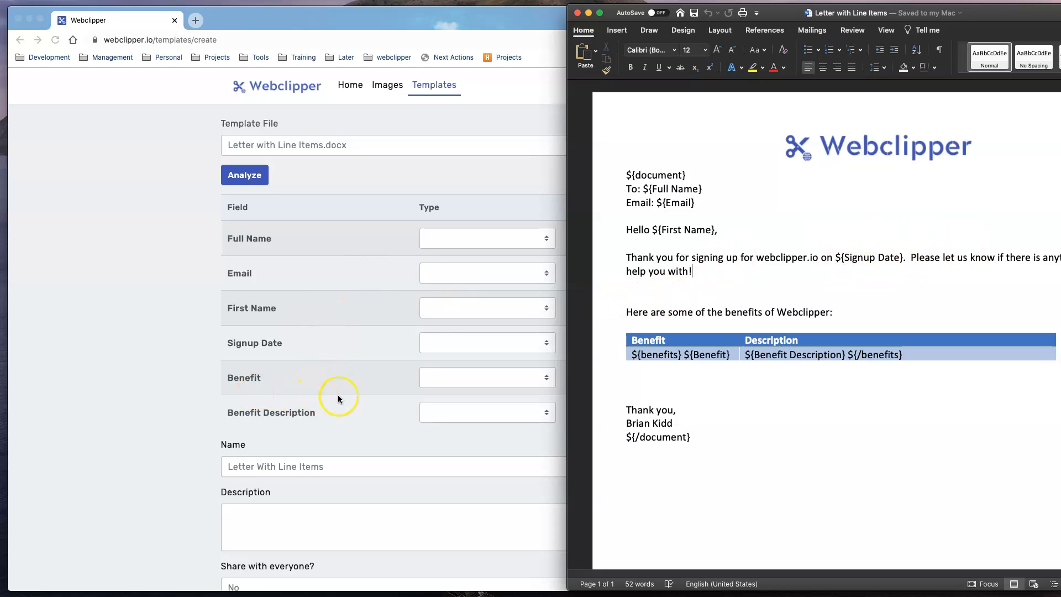
left_click_drag(779, 12, 971, 0)
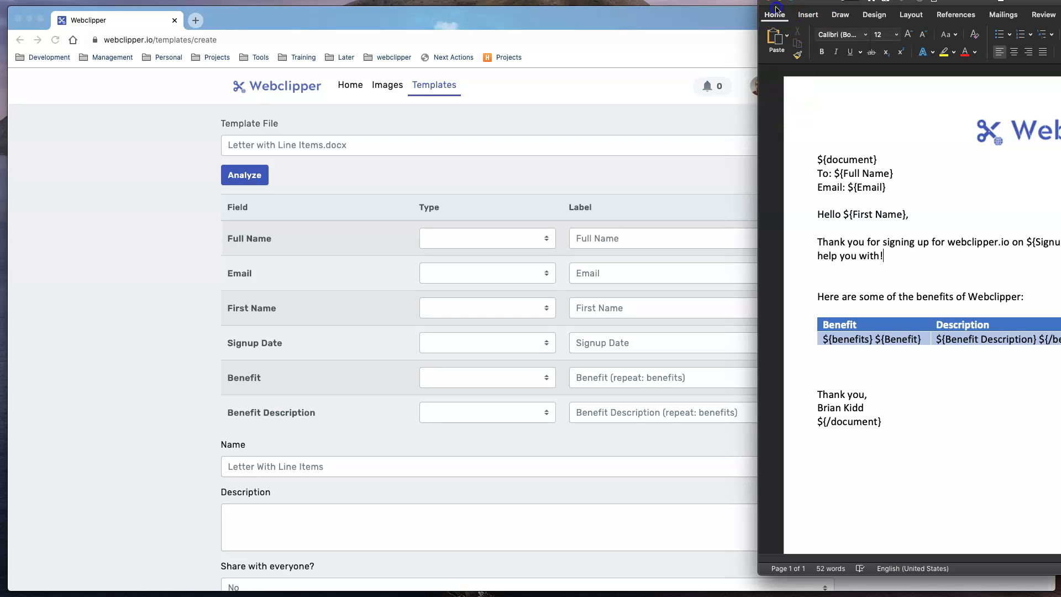
left_click_drag(1060, 1, 641, 33)
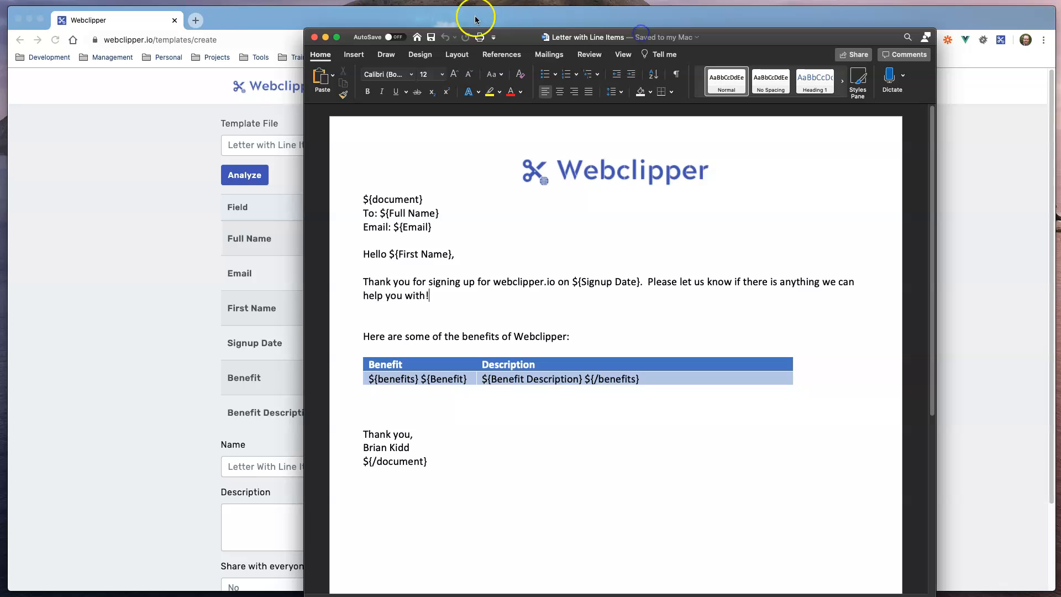
left_click(326, 37)
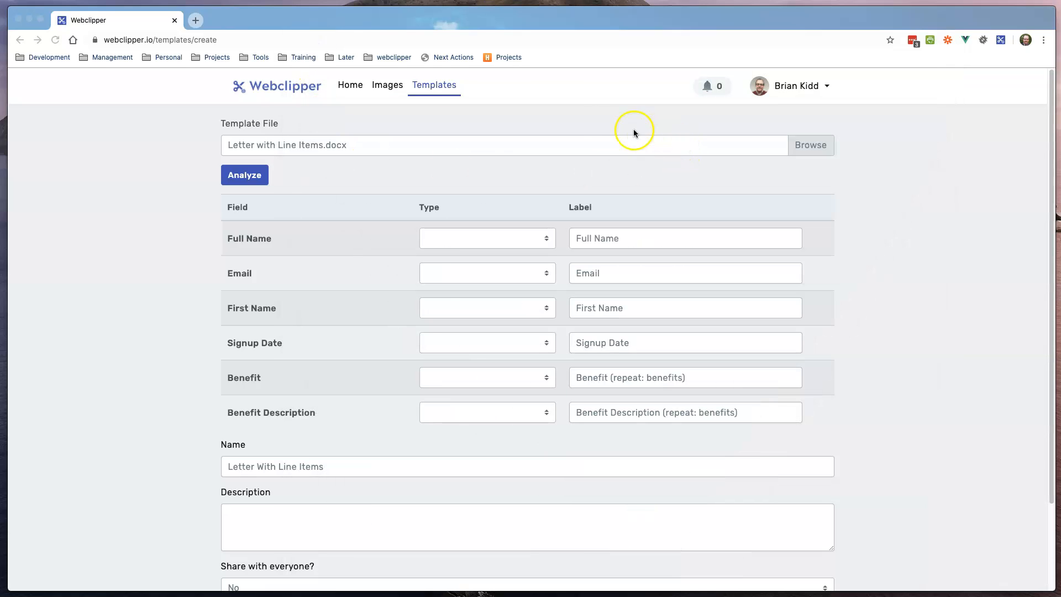
Step: Set Full Name to Text, and set Email to Text after trying Barcode and Image
left_click(509, 241)
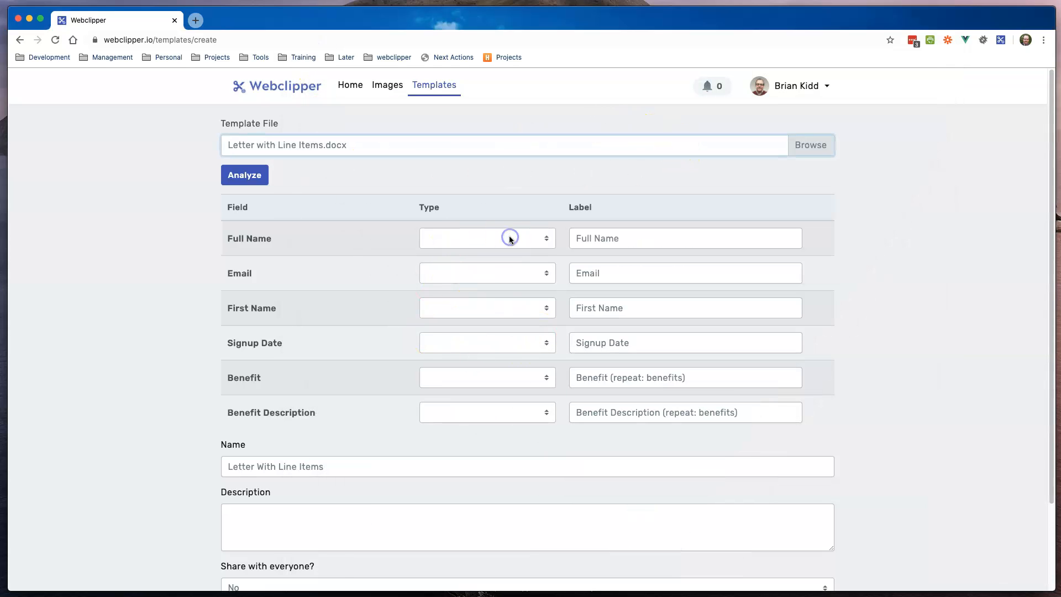
left_click(509, 239)
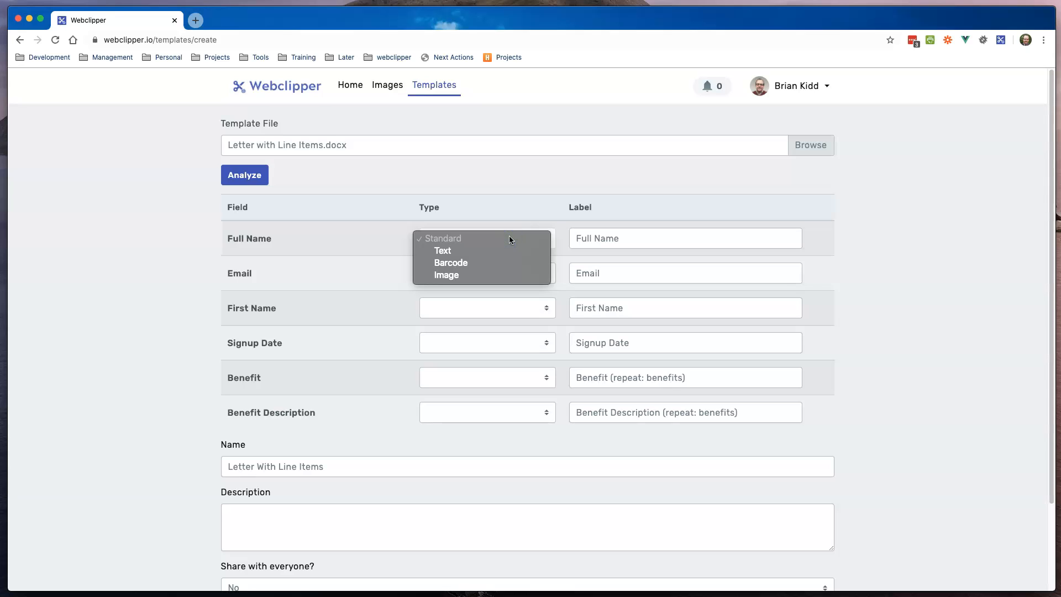
left_click(453, 251)
left_click(486, 269)
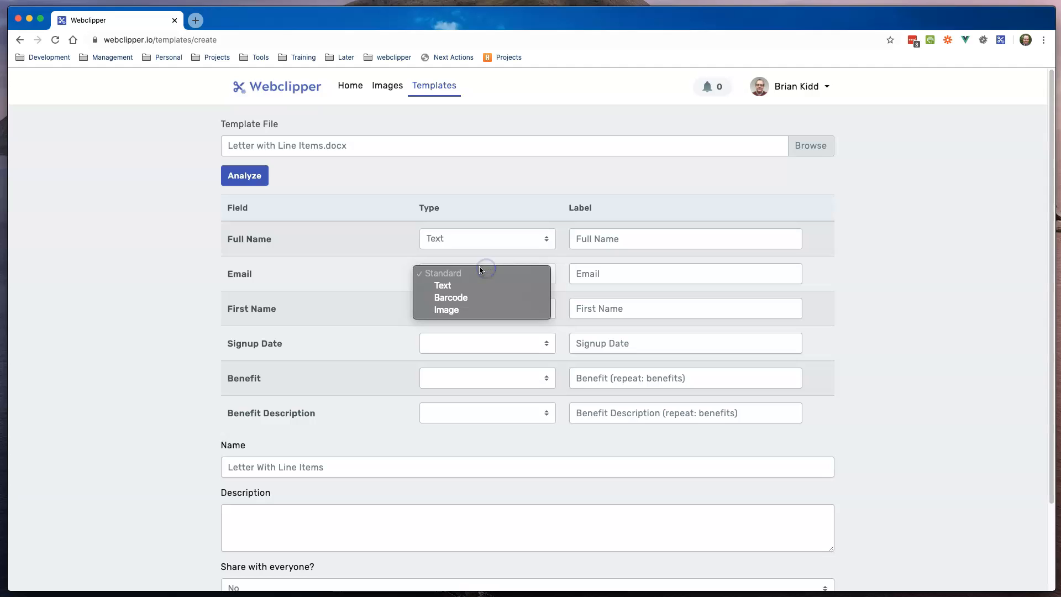
left_click(466, 296)
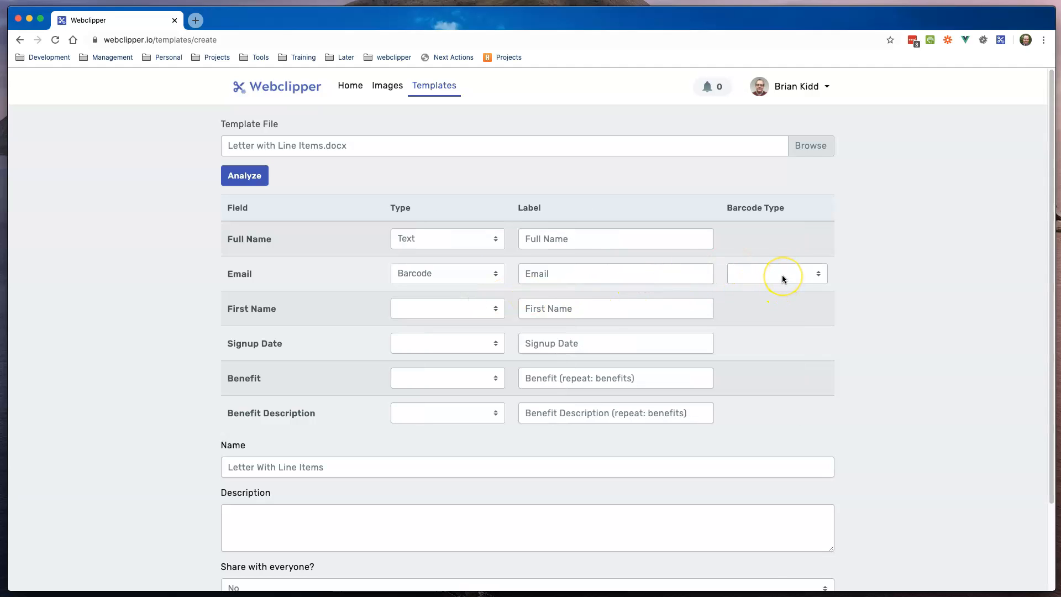
left_click(470, 274)
left_click(439, 286)
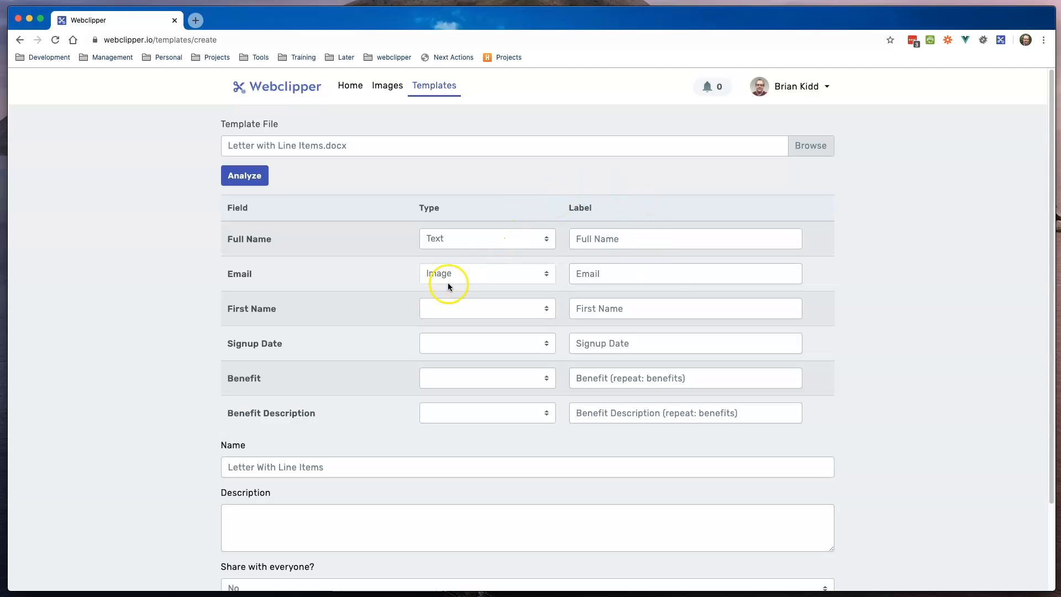
left_click(497, 270)
left_click(474, 249)
Step: Set First Name, Signup Date, Benefit and Benefit Description to Text, keeping Full Name as Text
left_click(492, 314)
left_click(474, 320)
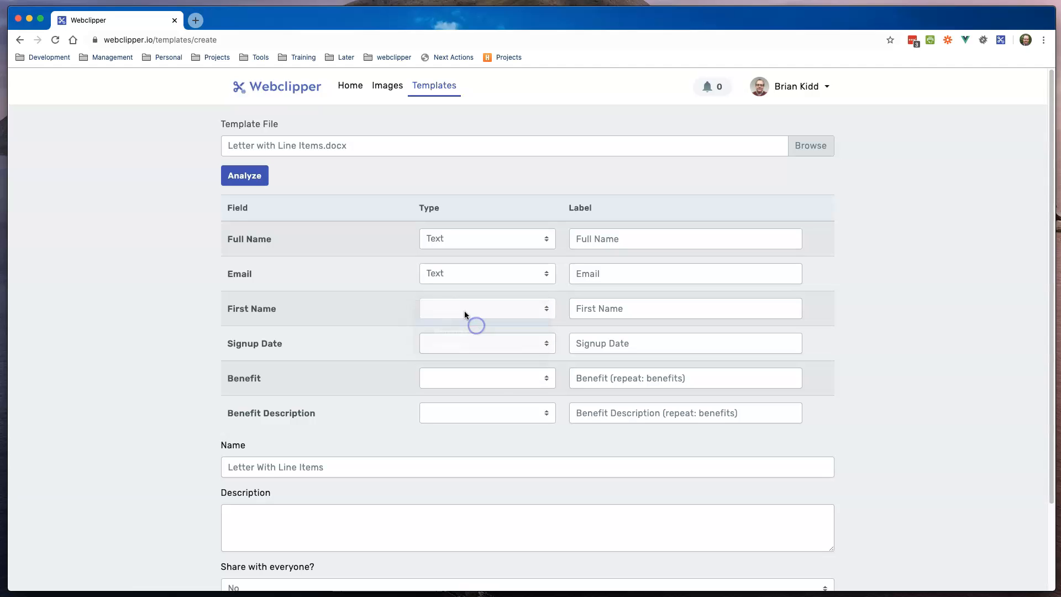
left_click(486, 356)
left_click(470, 353)
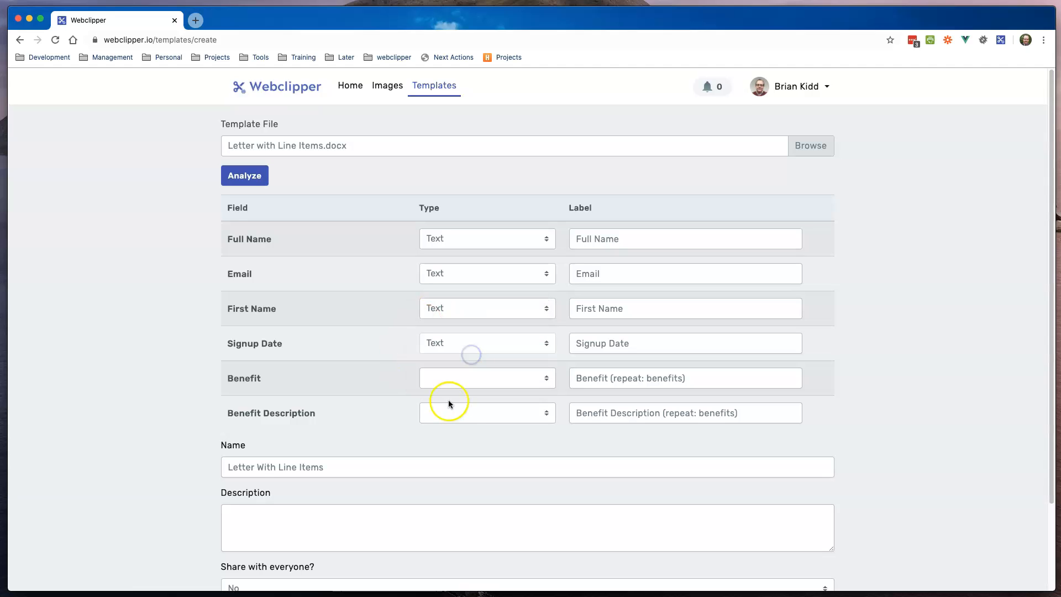
left_click(486, 382)
left_click(475, 390)
left_click(465, 409)
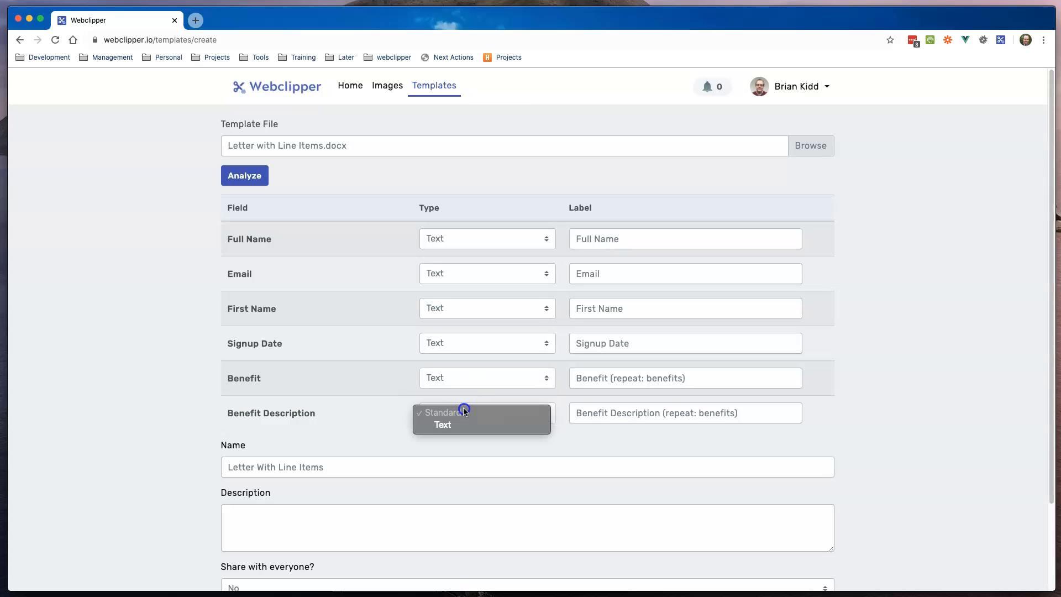
left_click(453, 429)
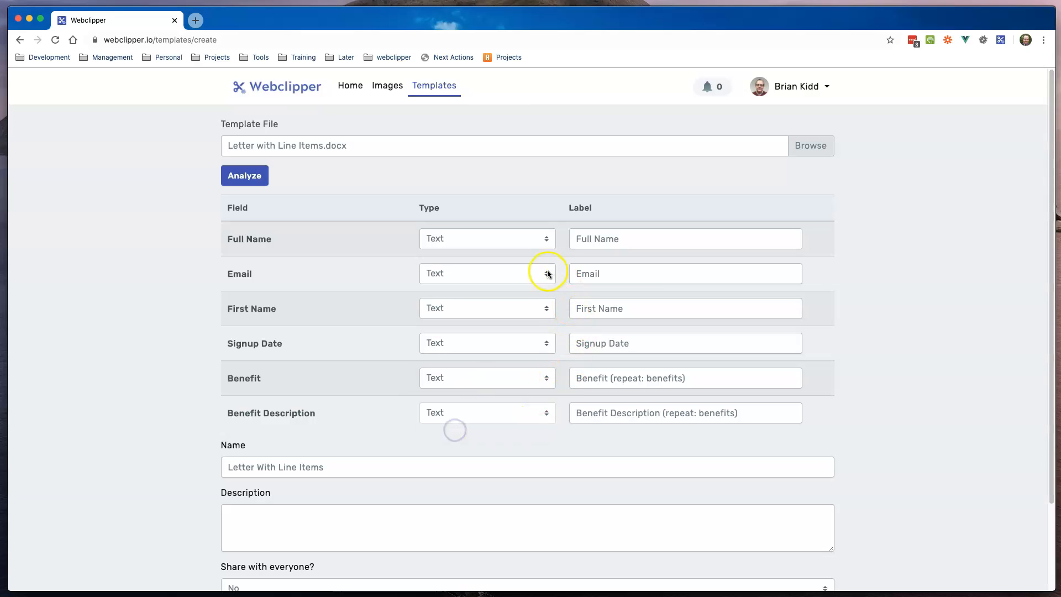
left_click(498, 240)
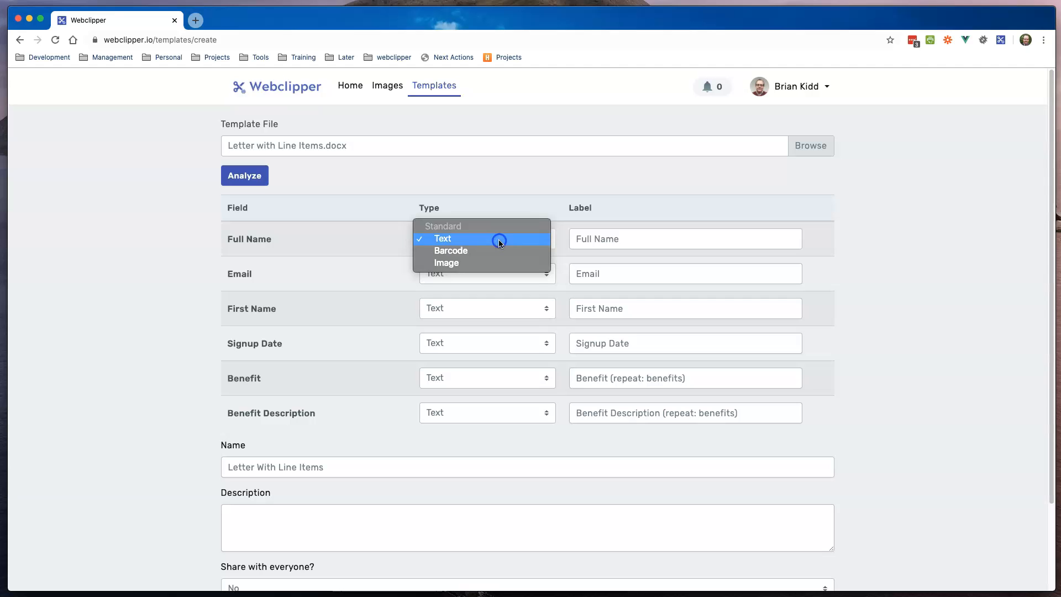
left_click(499, 239)
Step: Review the template name Letter With Line Items, the field labels and the description box
scroll(505, 235, "down", 3)
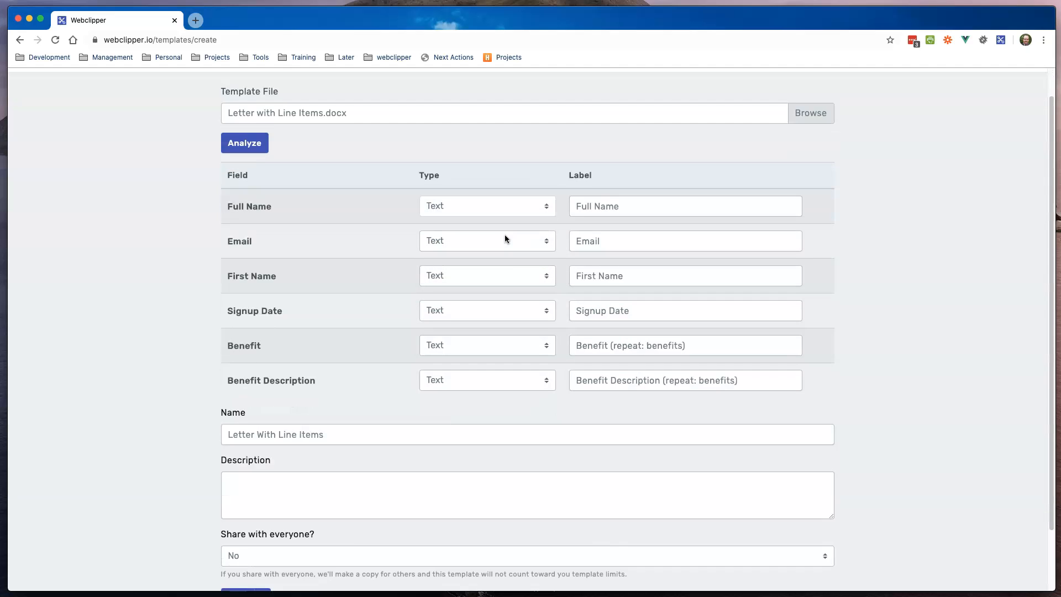
scroll(505, 234, "up", 3)
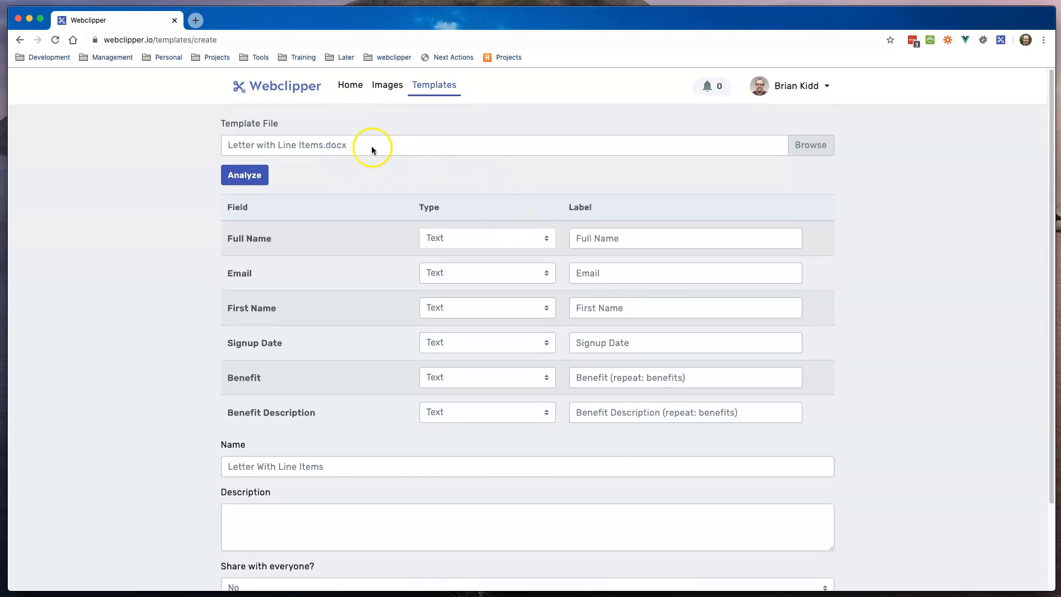
scroll(377, 280, "down", 2)
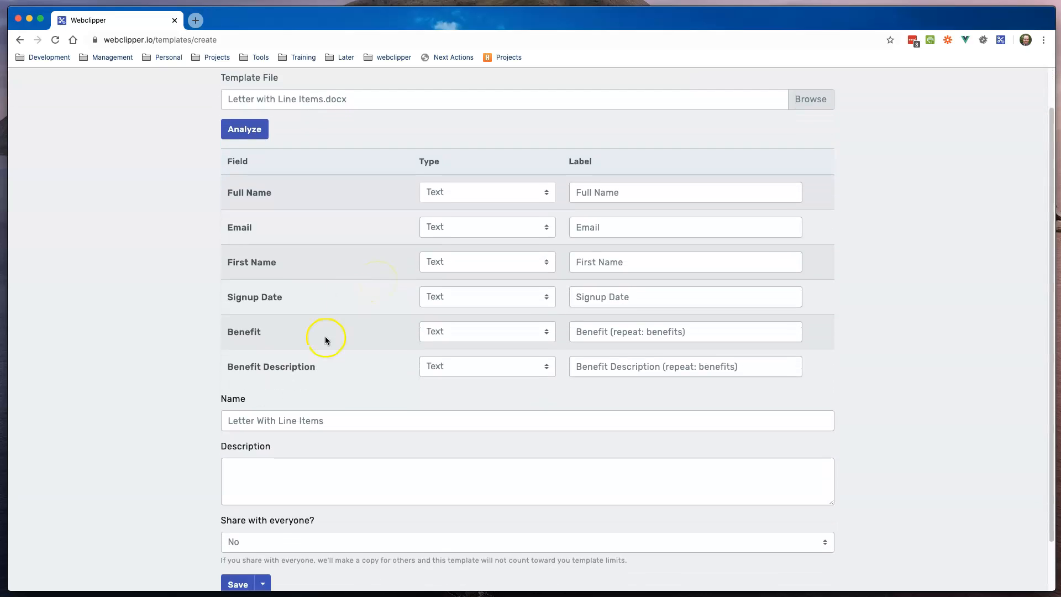
left_click(392, 419)
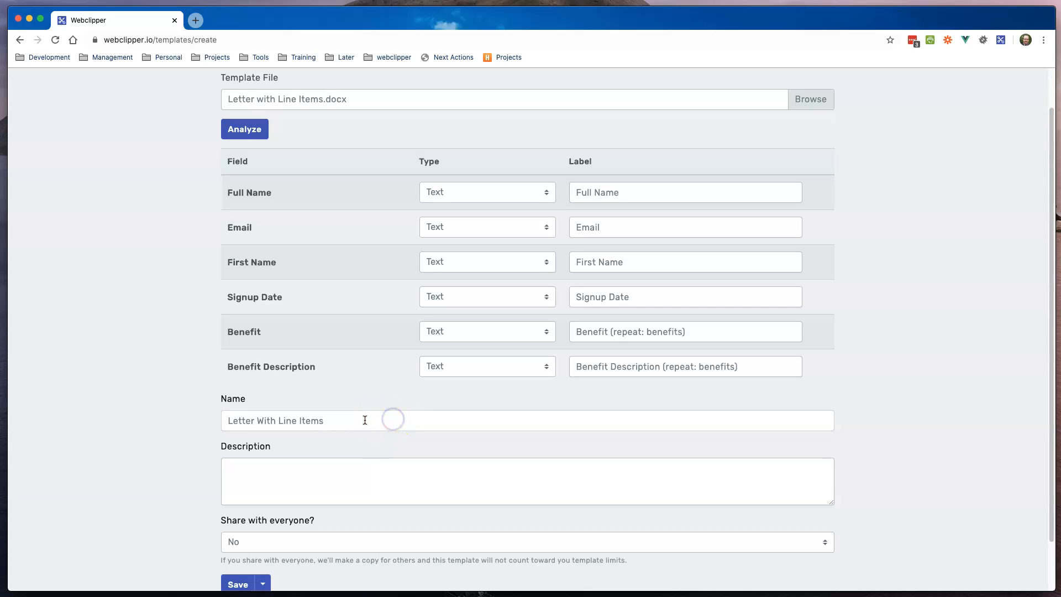
left_click(665, 189)
left_click(643, 224)
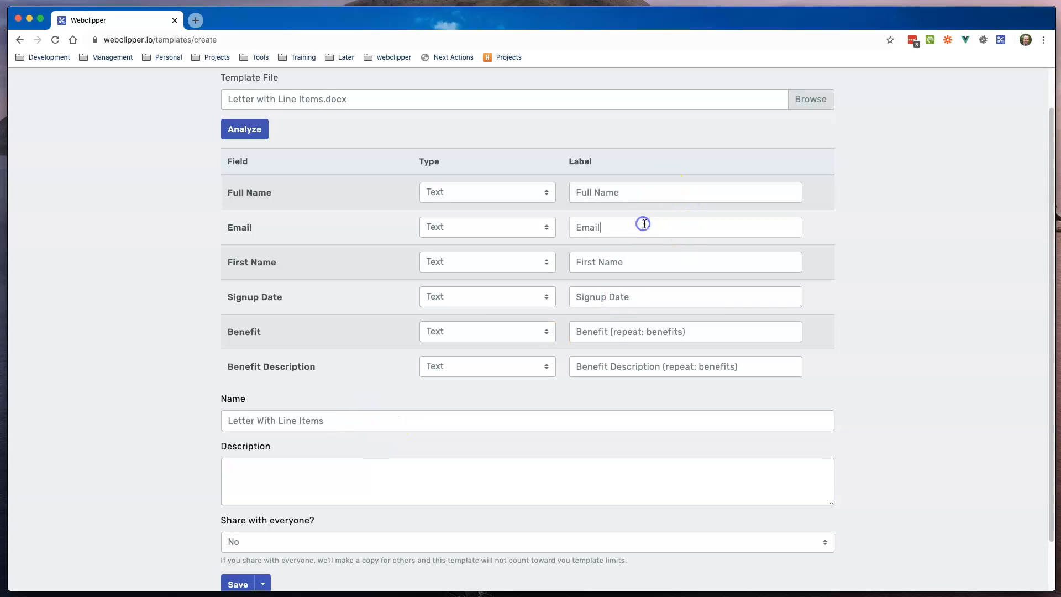
left_click(661, 270)
scroll(676, 256, "down", 1)
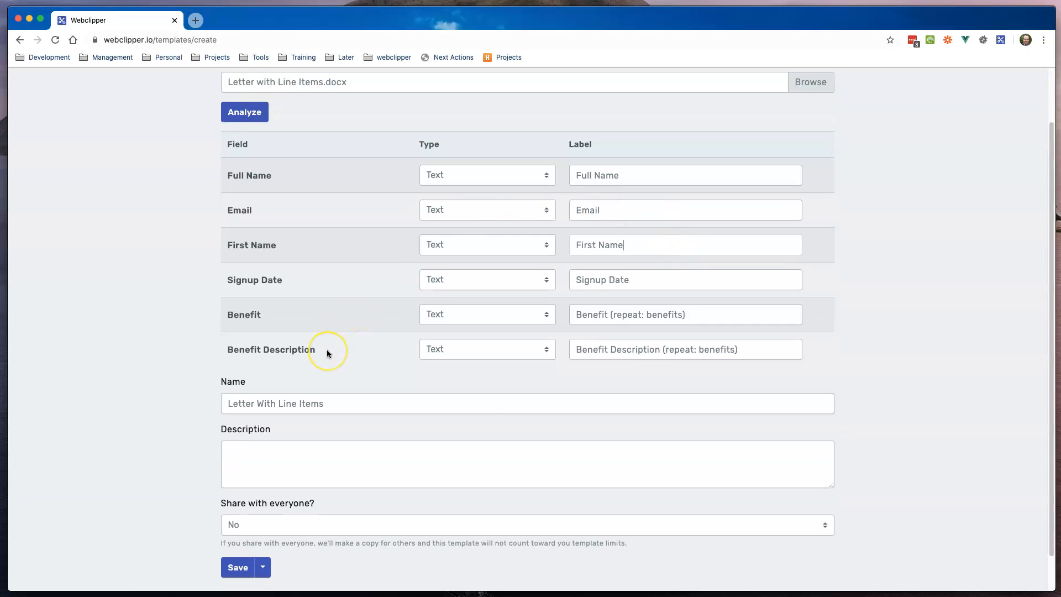
scroll(327, 349, "down", 2)
left_click(265, 429)
left_click(369, 389)
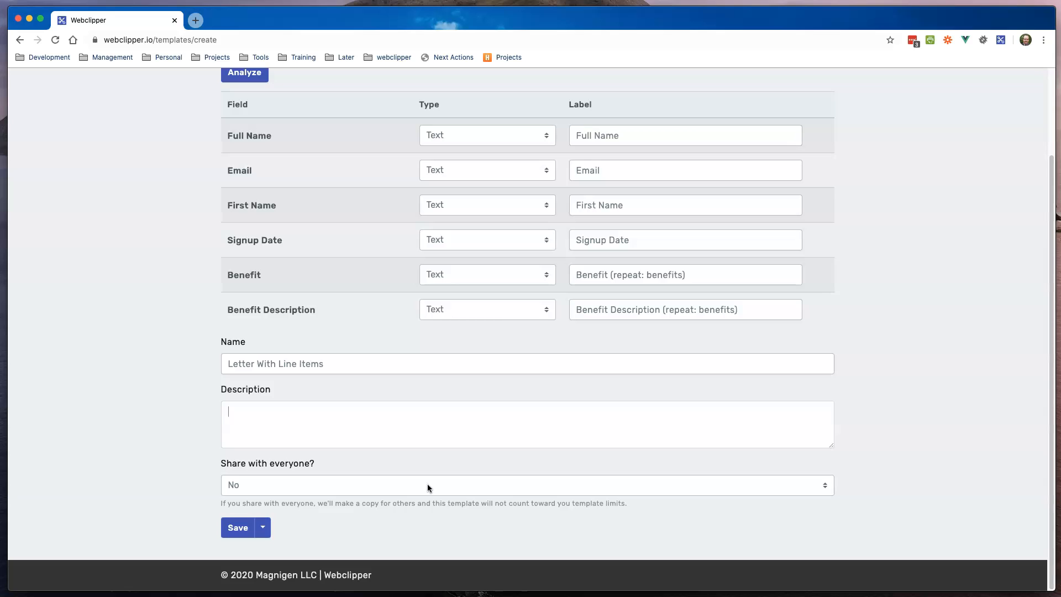
Step: Read the note about template limits and reveal the Save and Save & Test options
left_click_drag(640, 505, 211, 513)
left_click(386, 453)
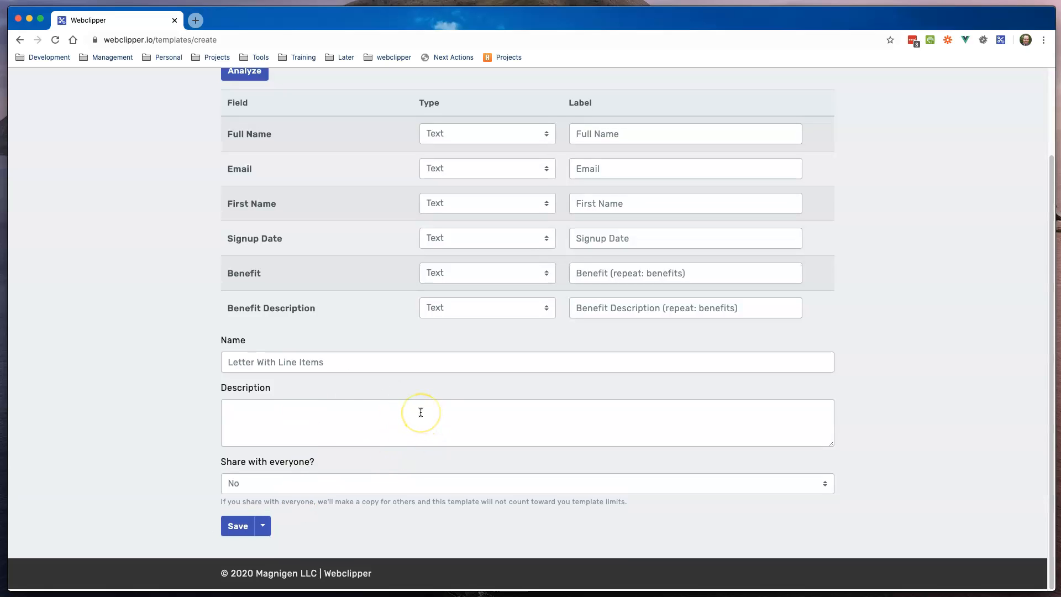
left_click(262, 530)
scroll(285, 578, "up", 1)
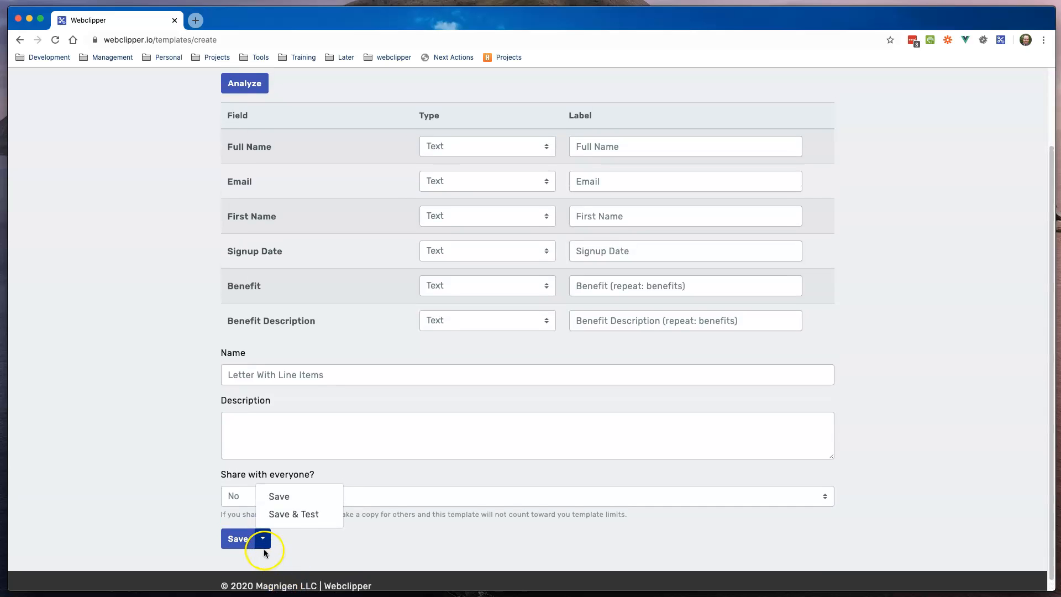
Step: Choose Save & Test to save Letter With Line Items and open its test page
left_click(286, 519)
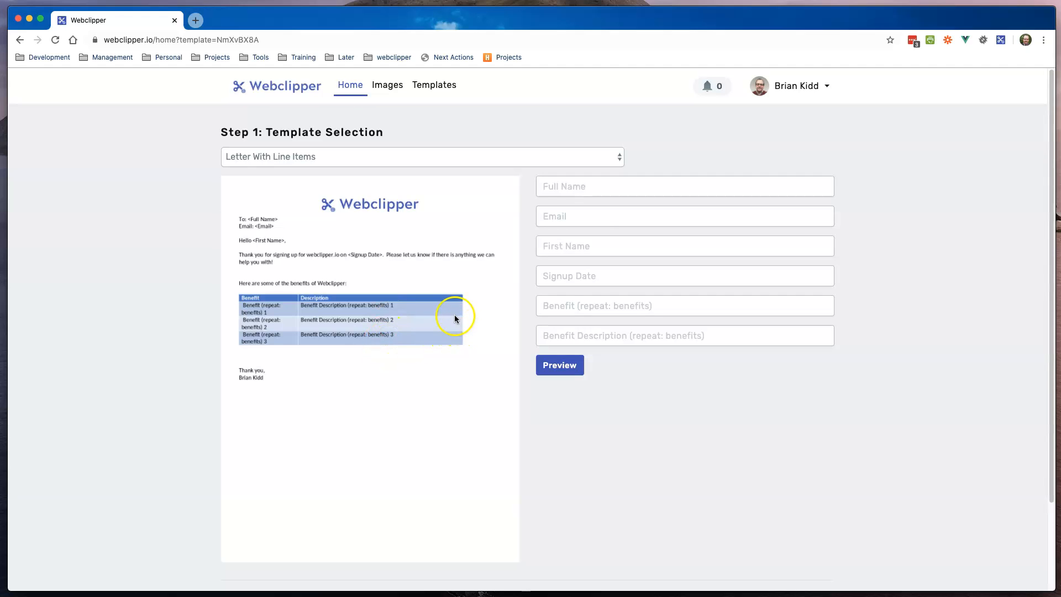
Step: Enter the contact's full name, e-mail and first name, plus signup date 4/23/20
left_click(561, 186)
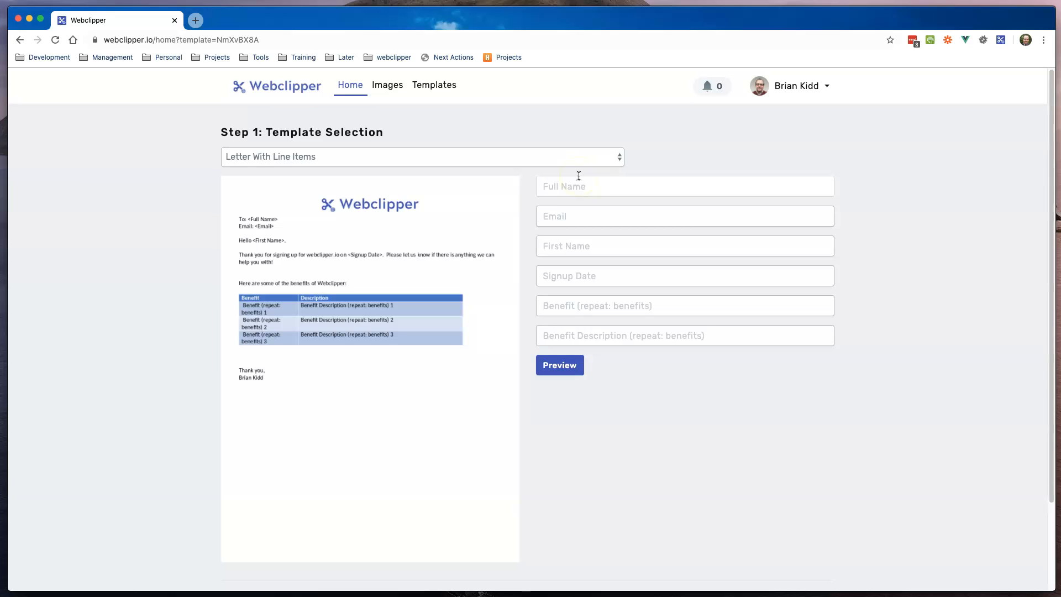
key("Tab")
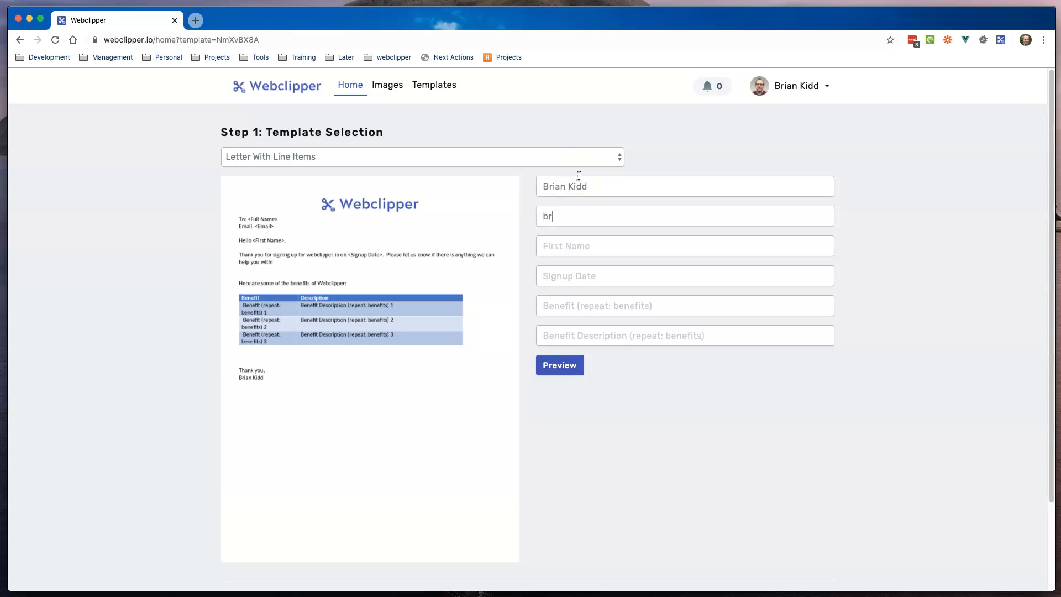
key("Tab")
type("Brian")
type("4/23/20")
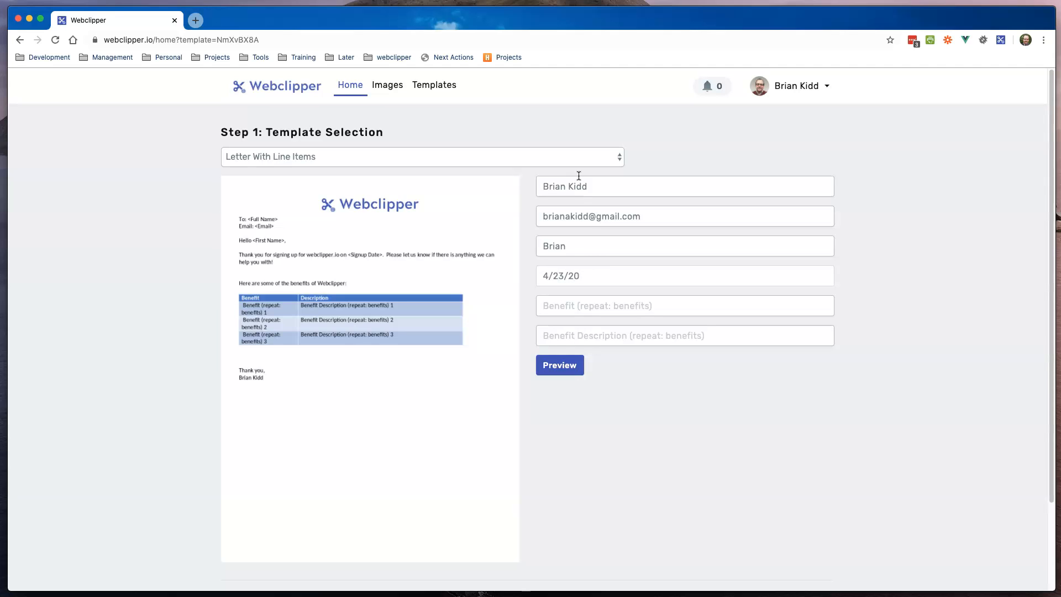
Step: Enter benefits 'fast, inexpensive, reliable' with descriptions 'Its really fast!, It's inexpensive, Really reliable'
key("Tab")
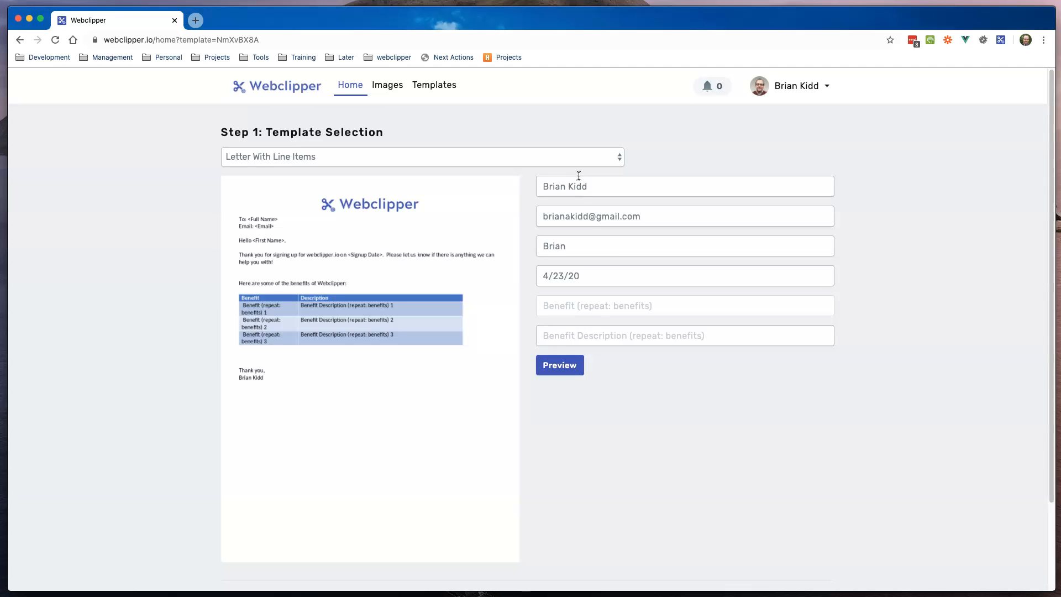
type("fast, inexpensive, reliable")
key("Tab")
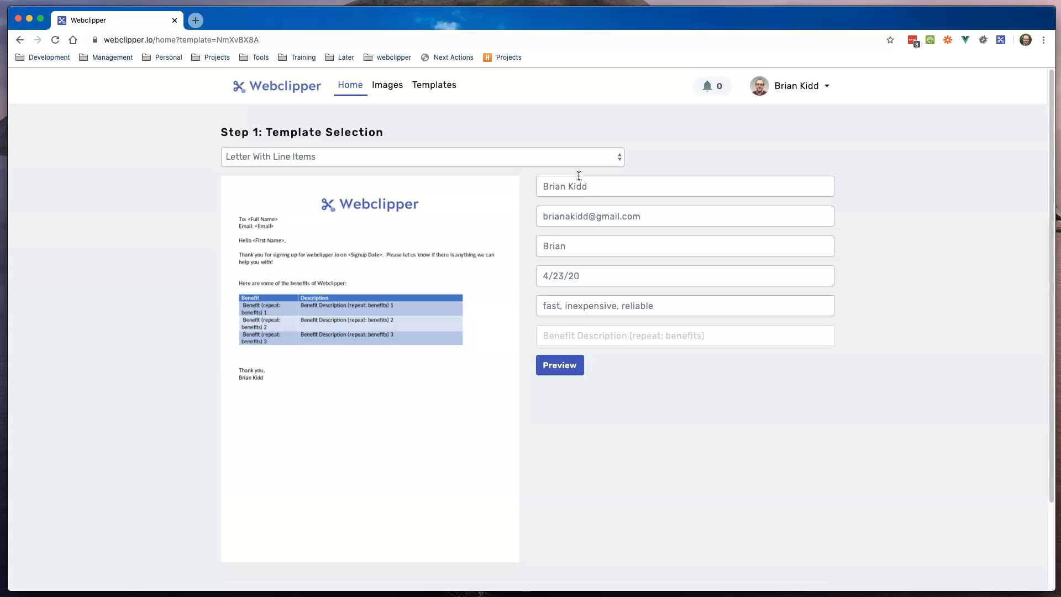
type("It")
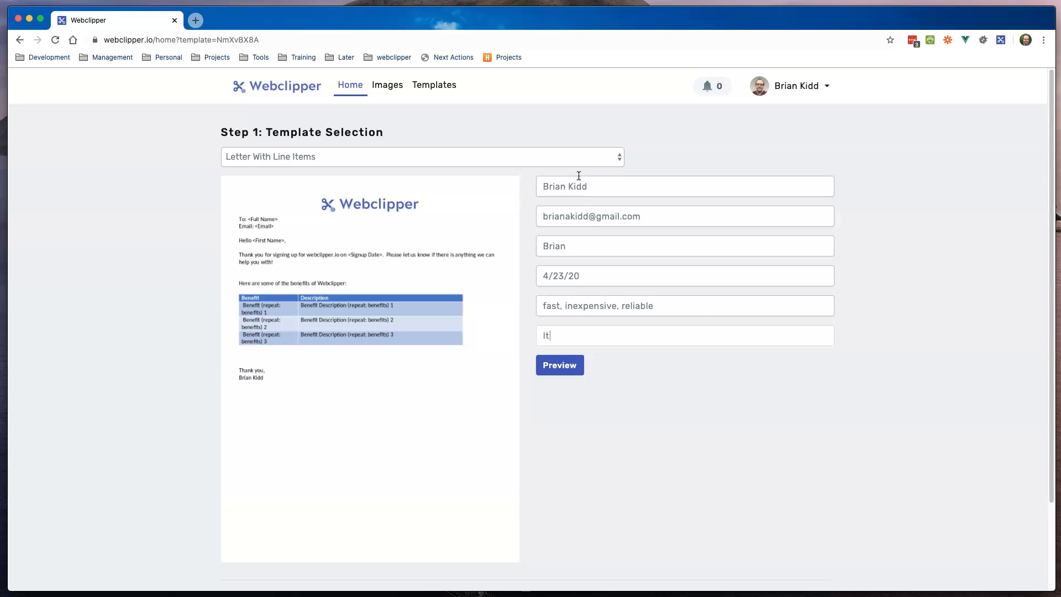
type("s really fast!, It's inexpensive,")
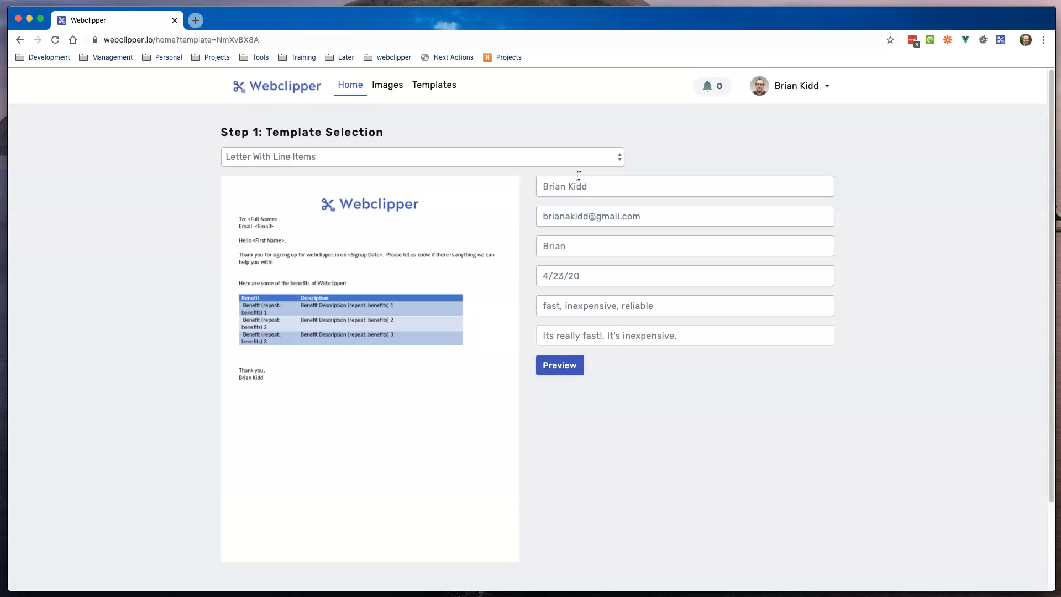
type(" Really reliable")
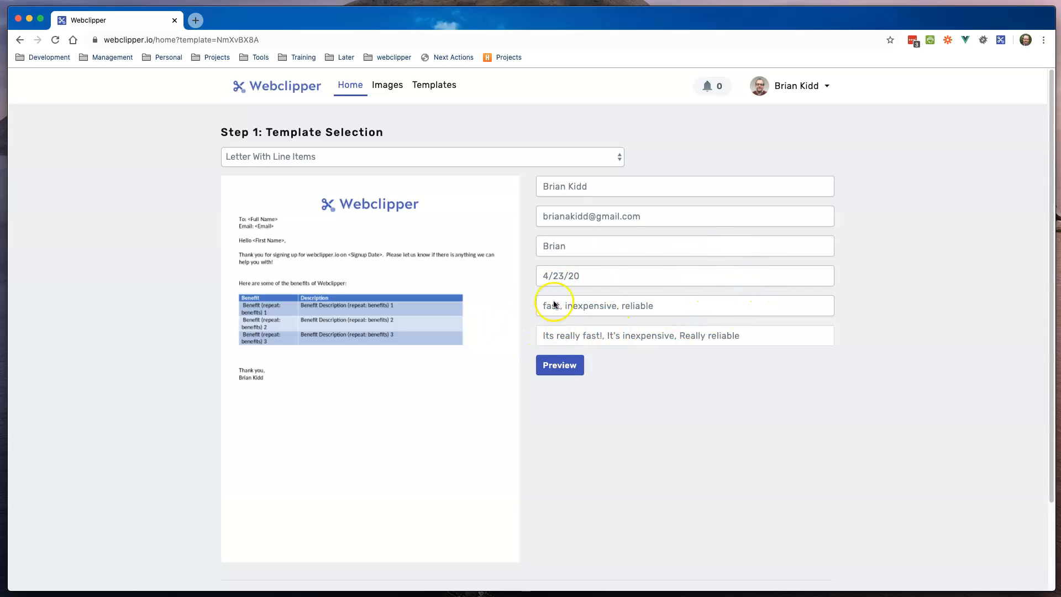
Step: Preview the letter with the test data and scroll to the Step 2: Generate Document section
left_click(559, 367)
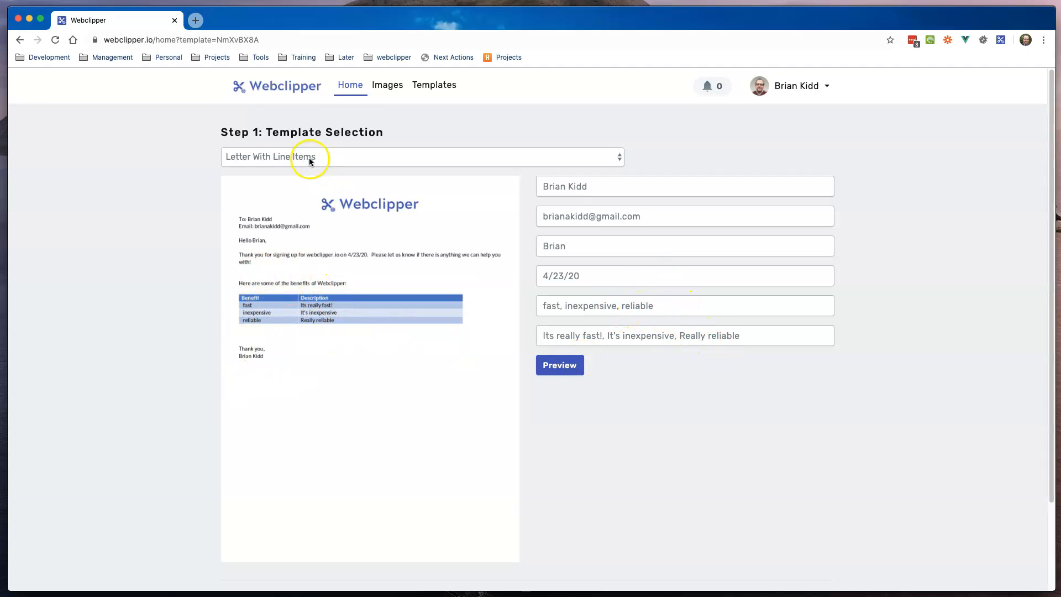
scroll(417, 318, "down", 3)
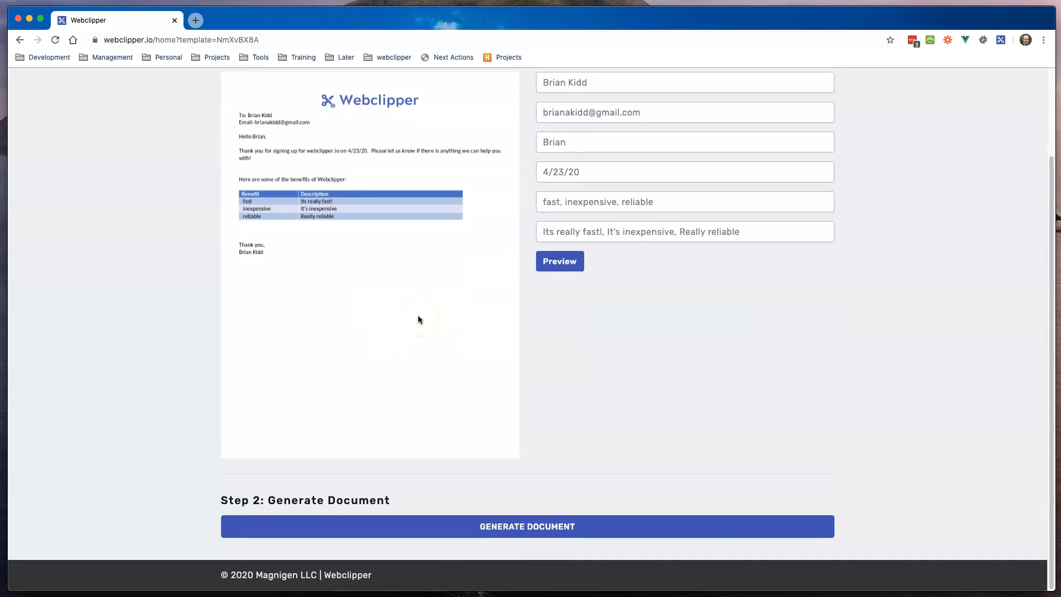
Step: Generate PDF document GD9oe7AY from the test values, then close its tab
left_click(517, 528)
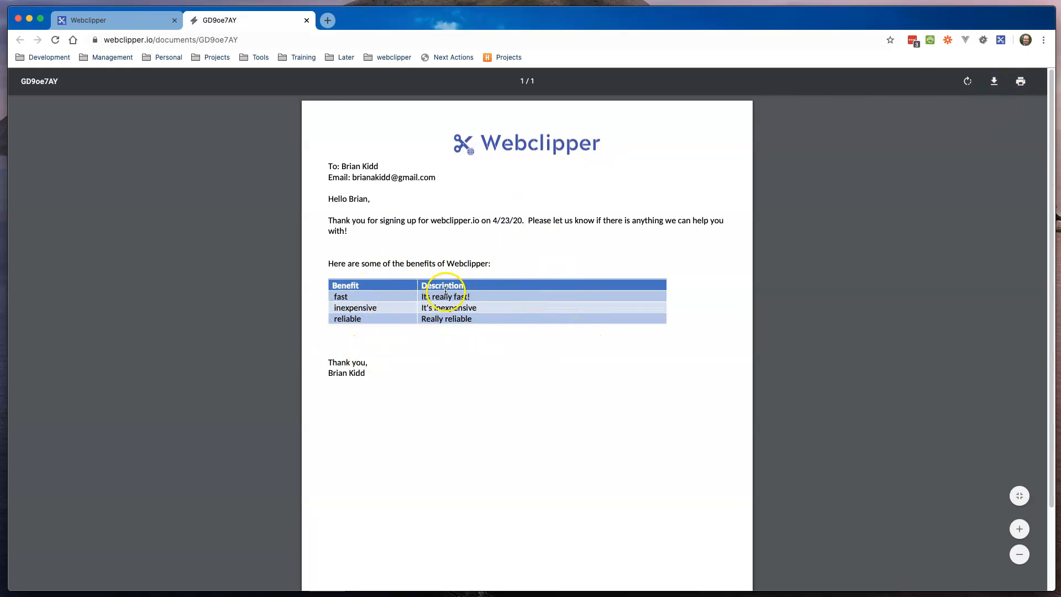
left_click(307, 20)
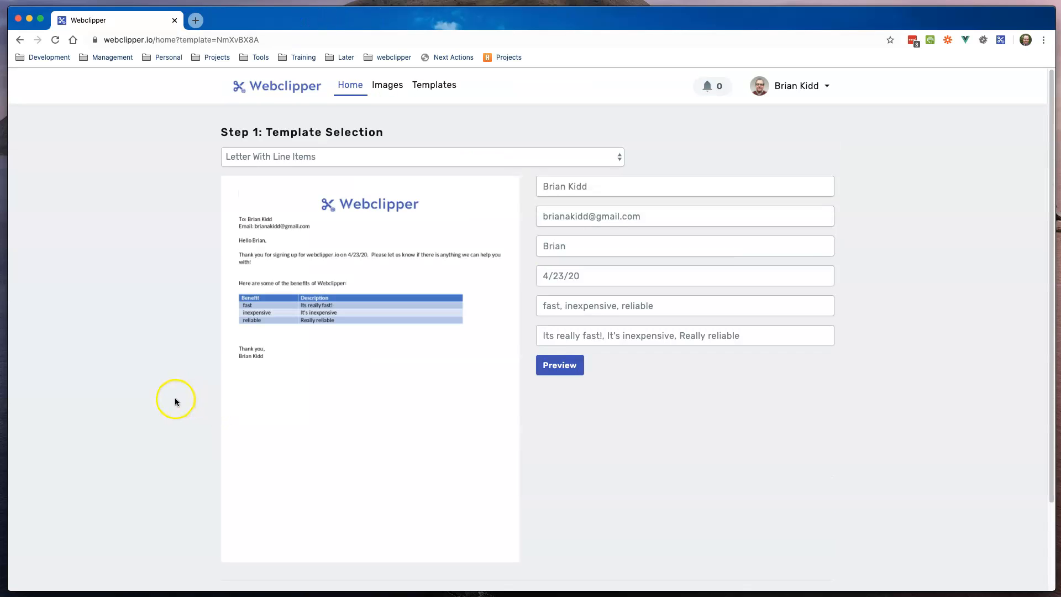